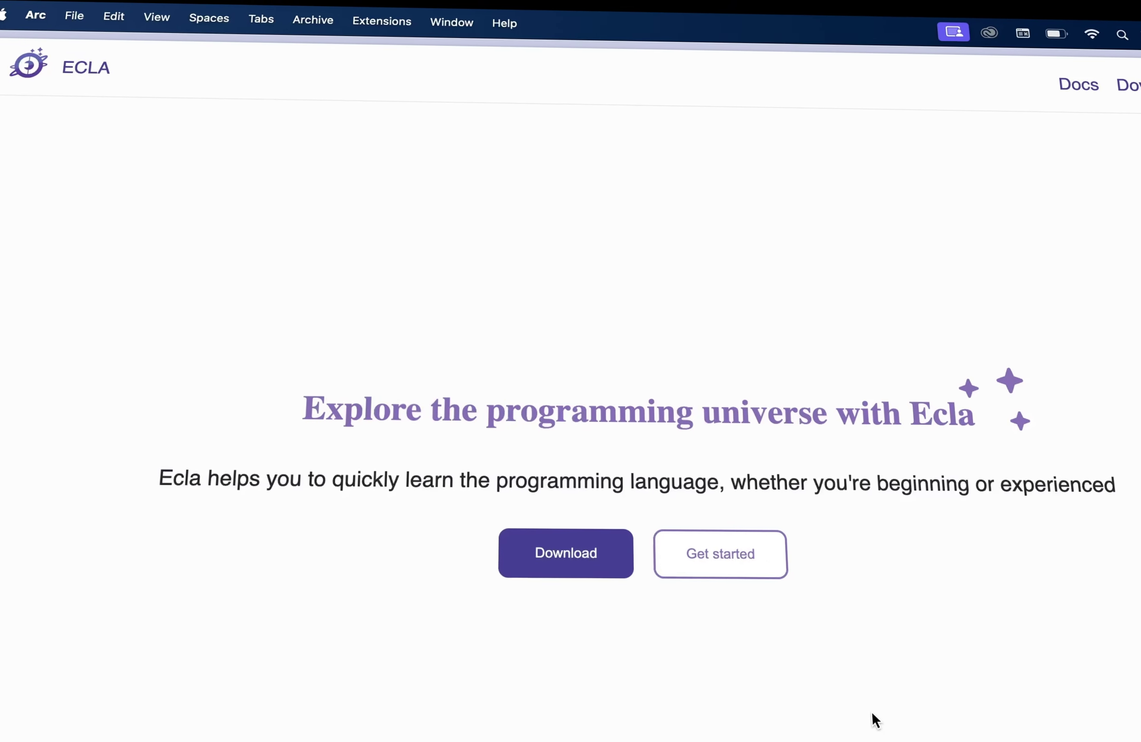
- Run the one-click SEO audit extension on the ecla.dev homepage and switch its report language to Français
mouse_move(81, 96)
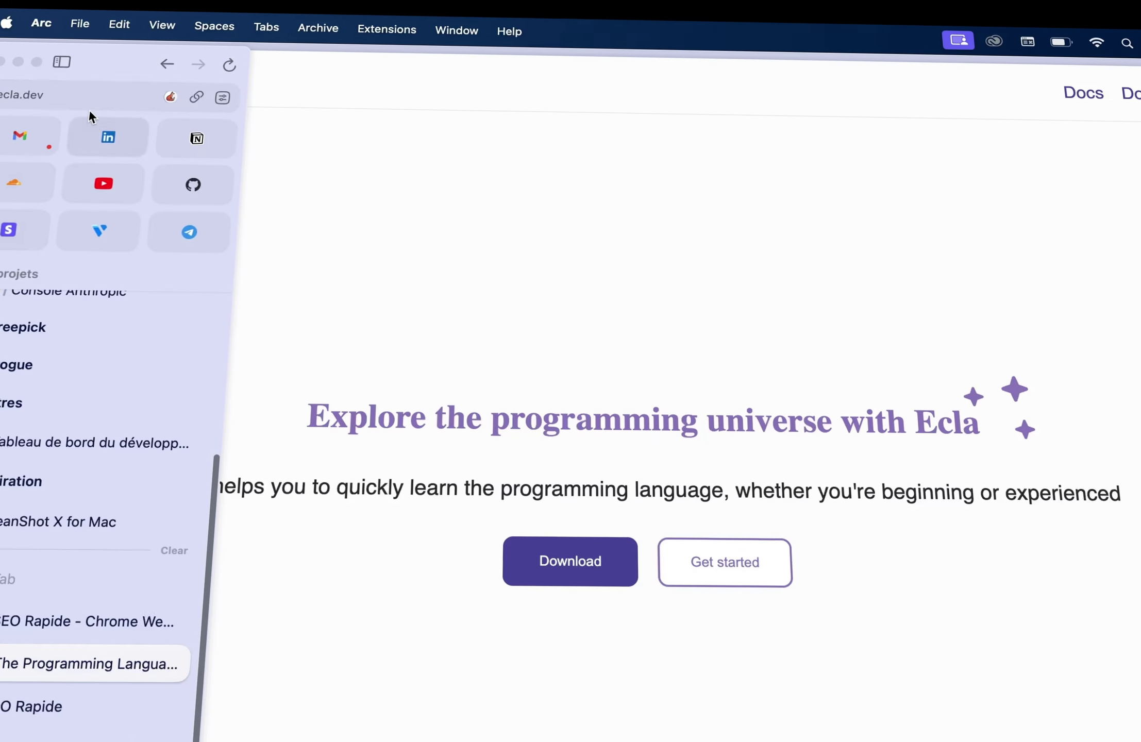
click(173, 104)
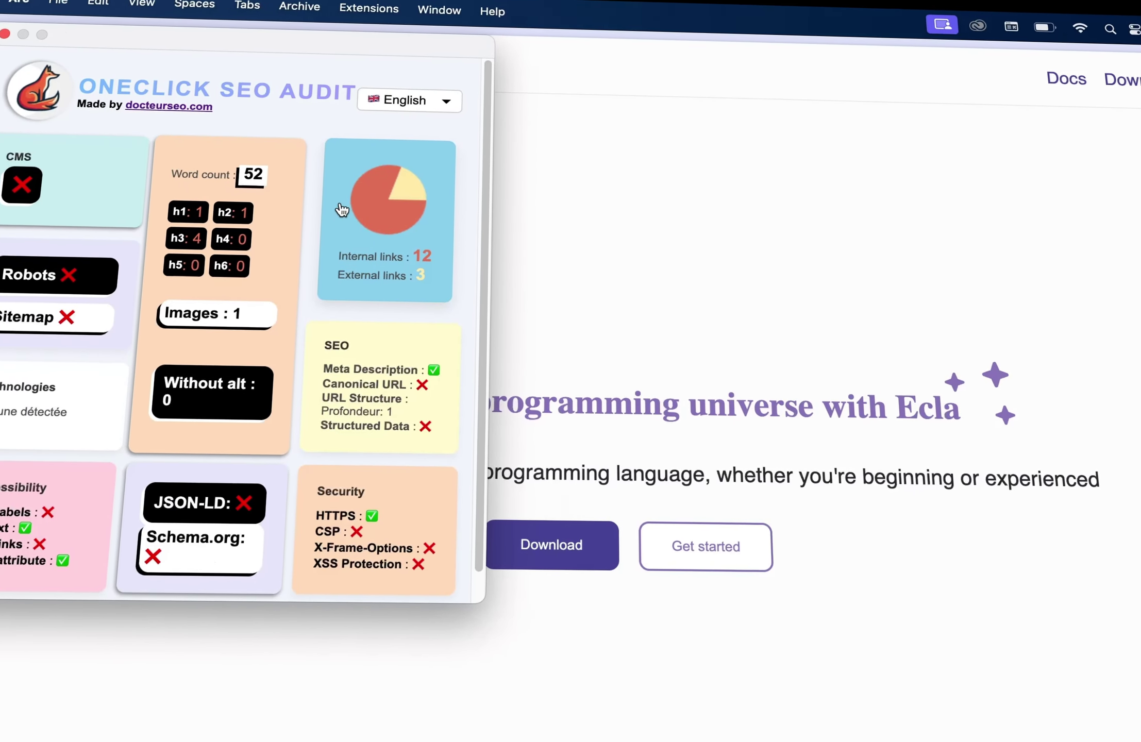
click(397, 92)
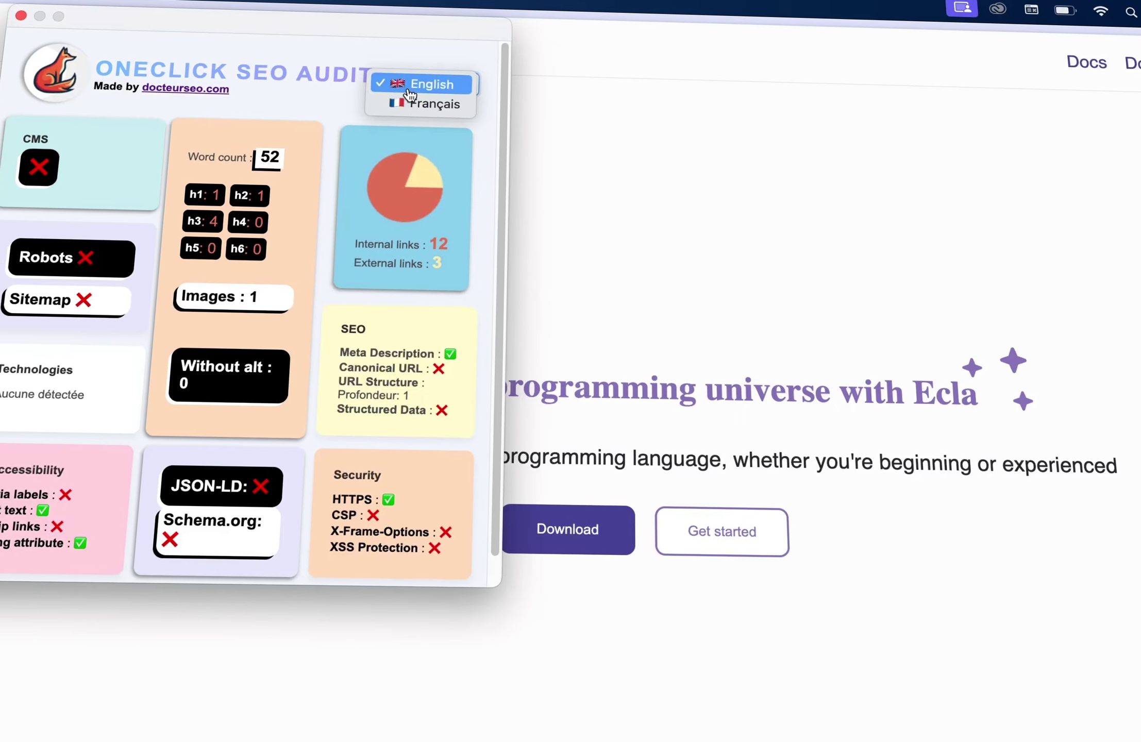
click(420, 101)
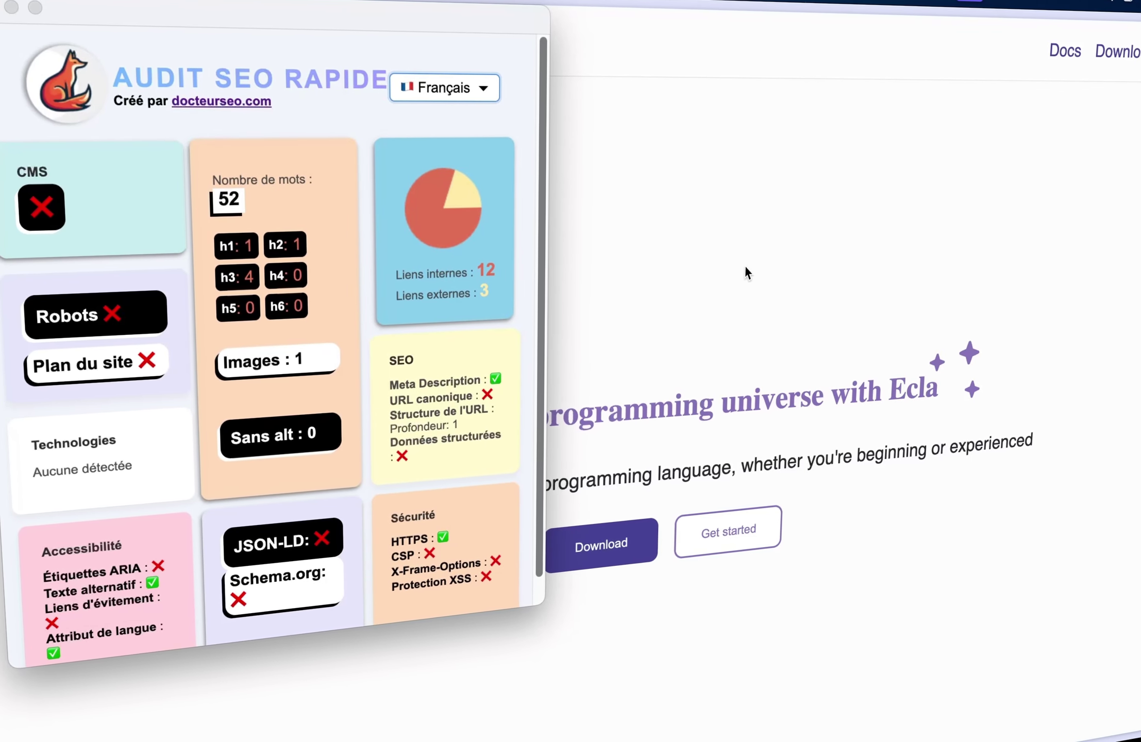
- Close the extension report, switch to the Audit SEO Rapide checklist in Notion, and tick Robots.txt and Certificat SSL
key(Escape)
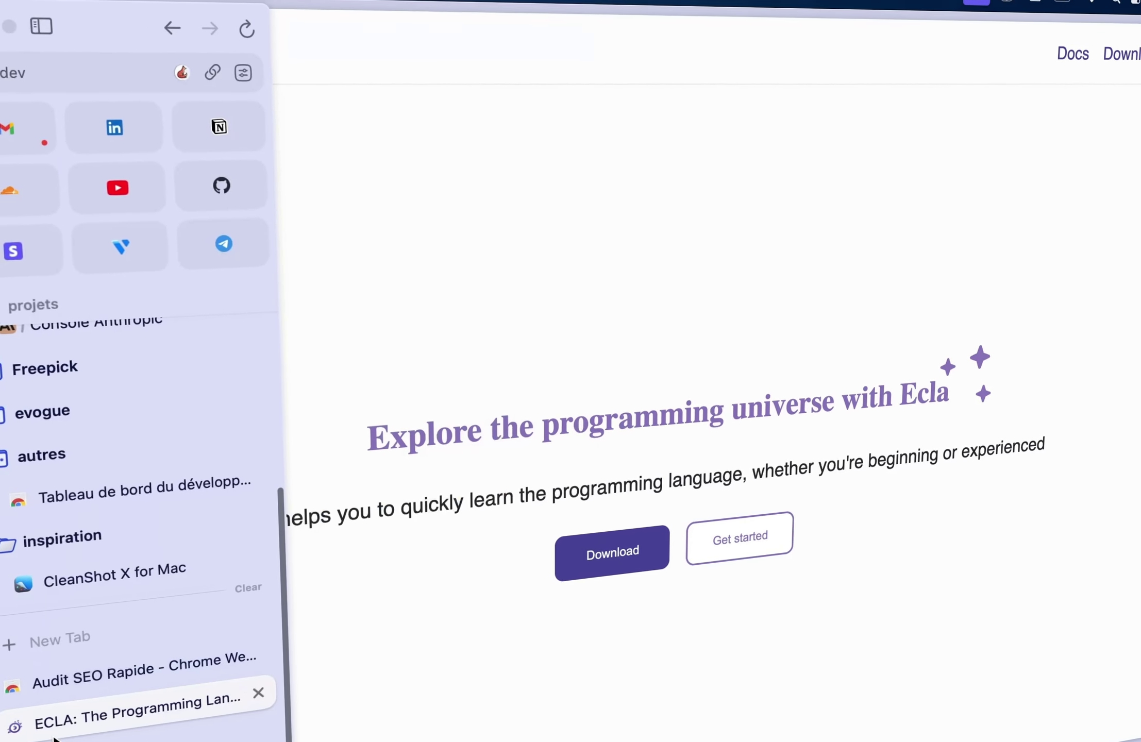
click(80, 670)
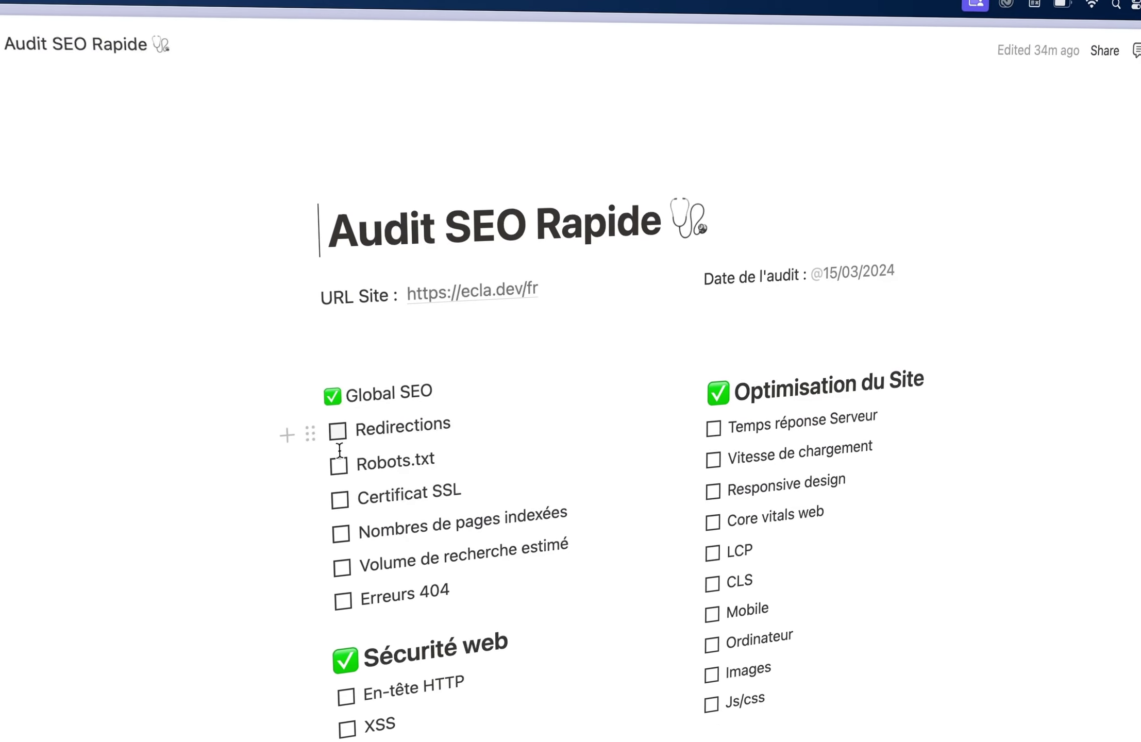
click(334, 463)
click(336, 496)
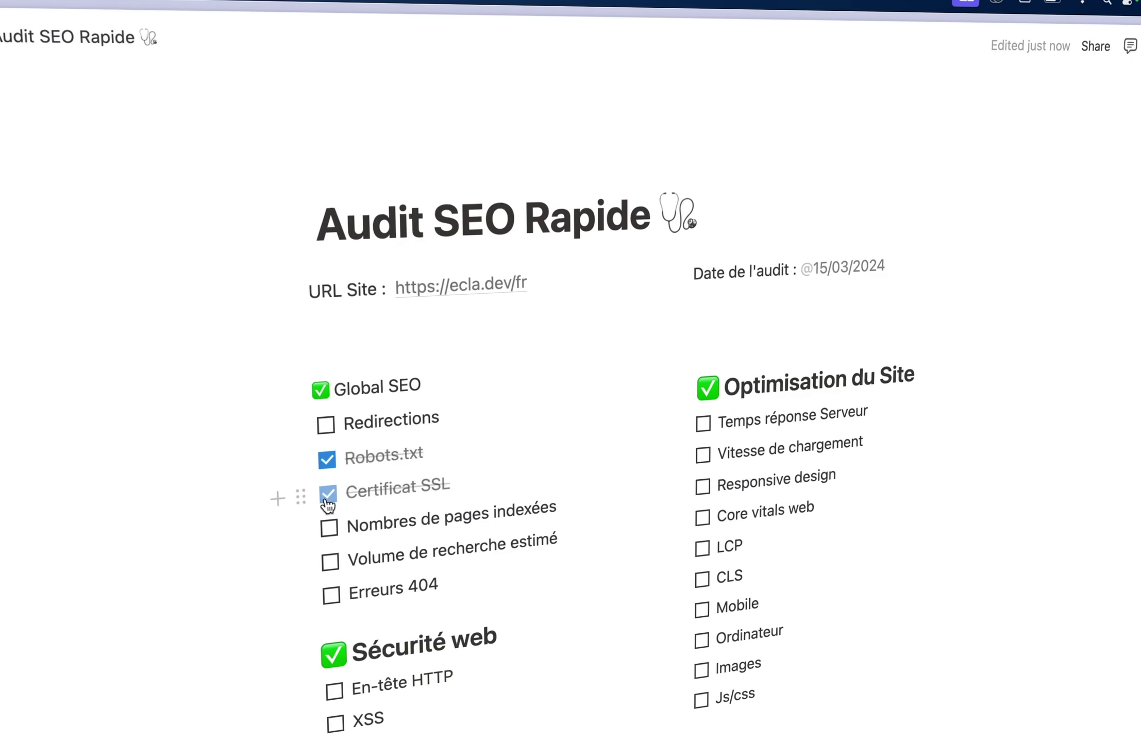
click(329, 574)
click(326, 575)
click(324, 601)
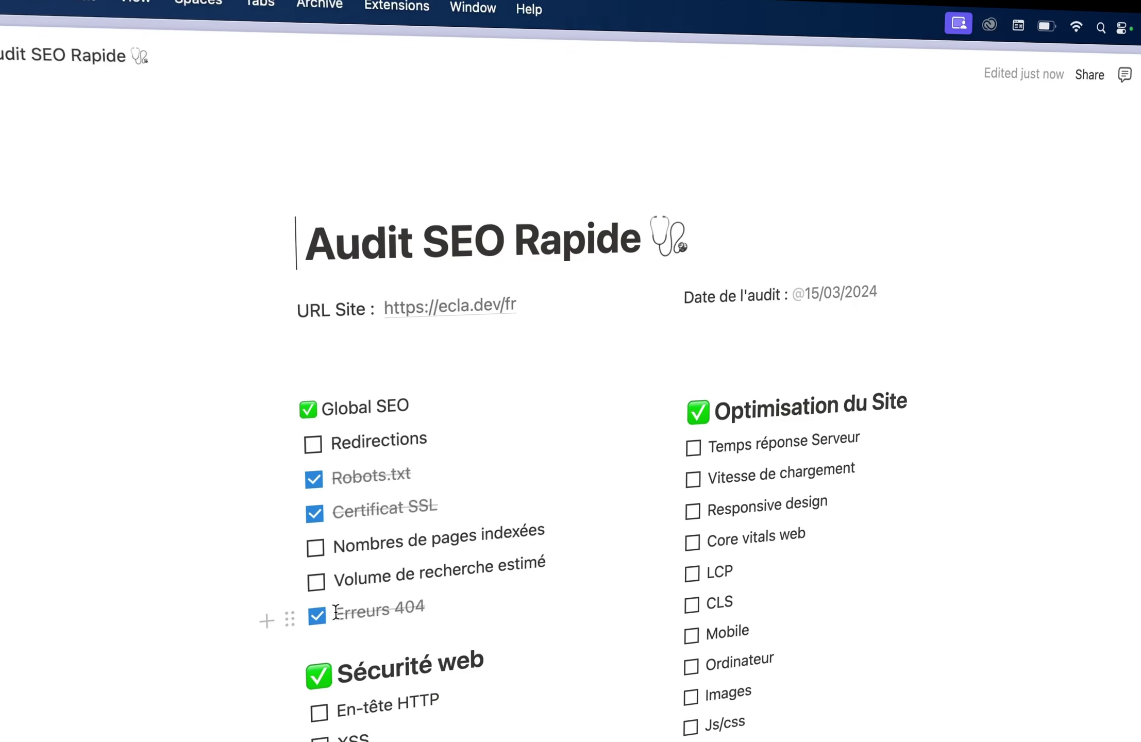
click(316, 618)
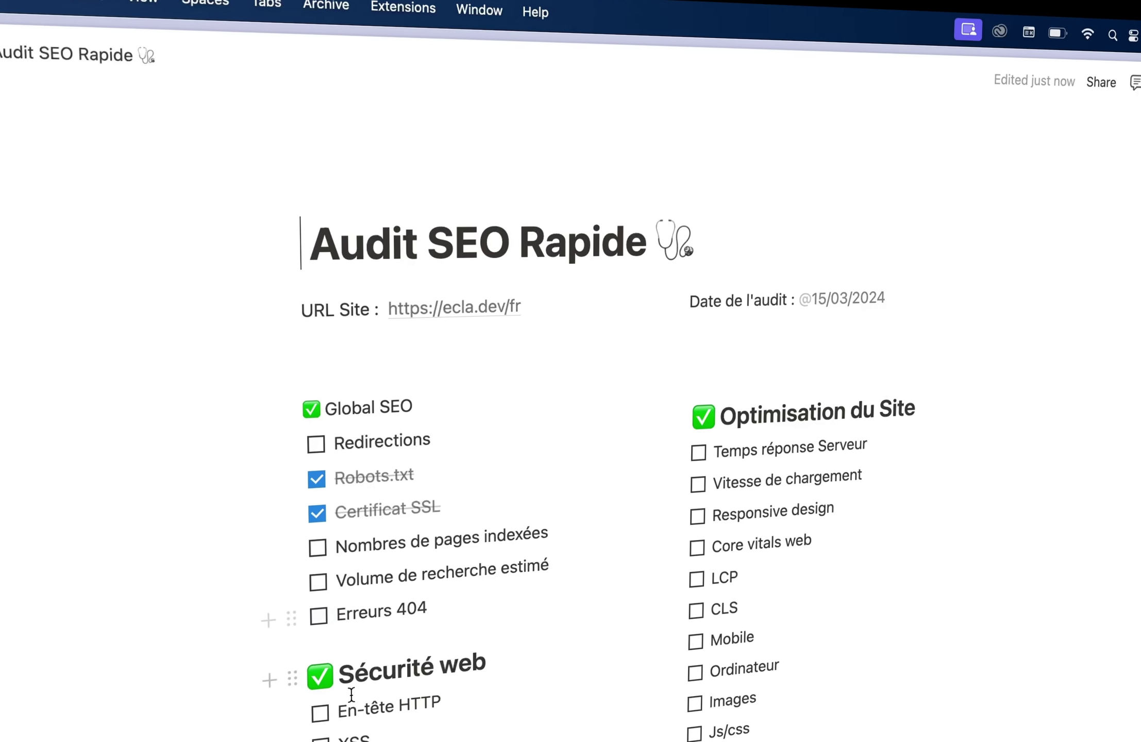
- Tick XSS and En-tête HTTP in the Sécurité web section of the checklist
click(320, 736)
click(319, 707)
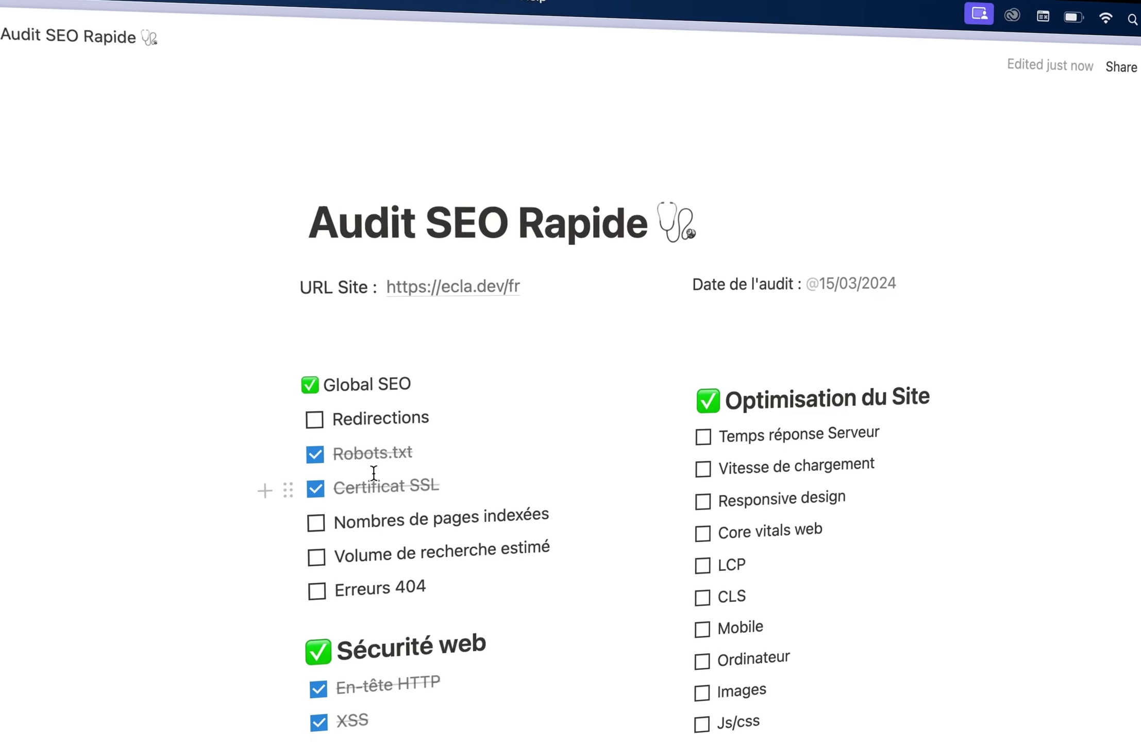
mouse_move(3, 701)
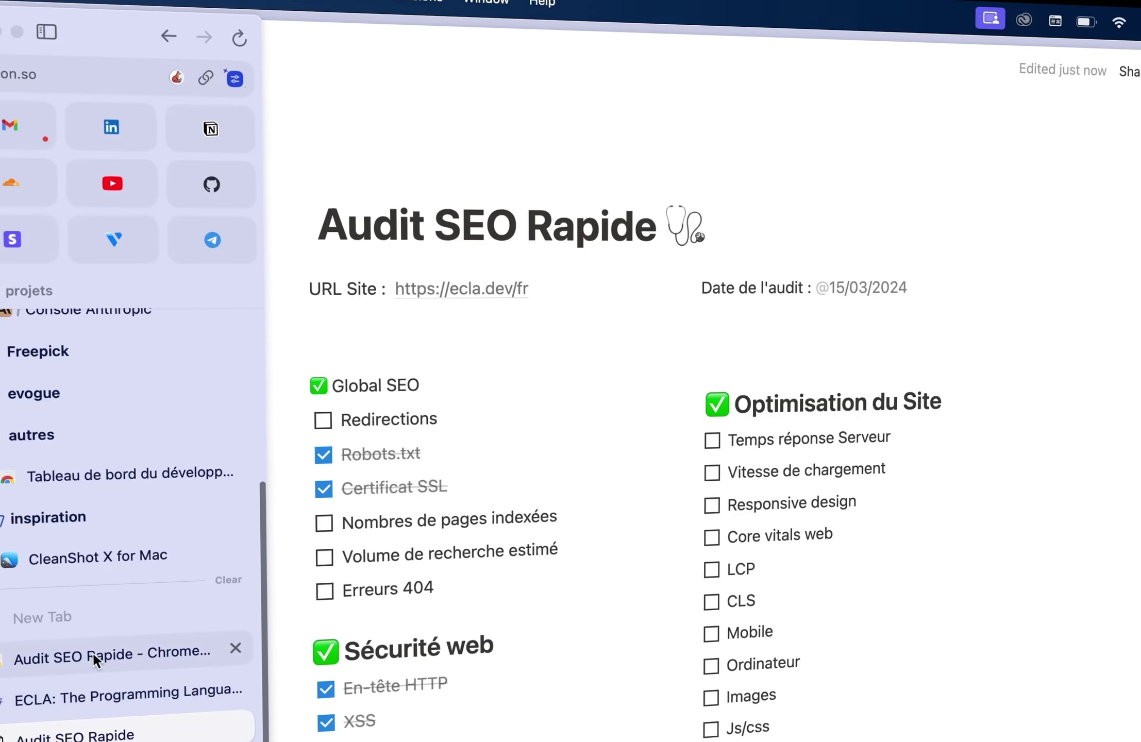
click(95, 654)
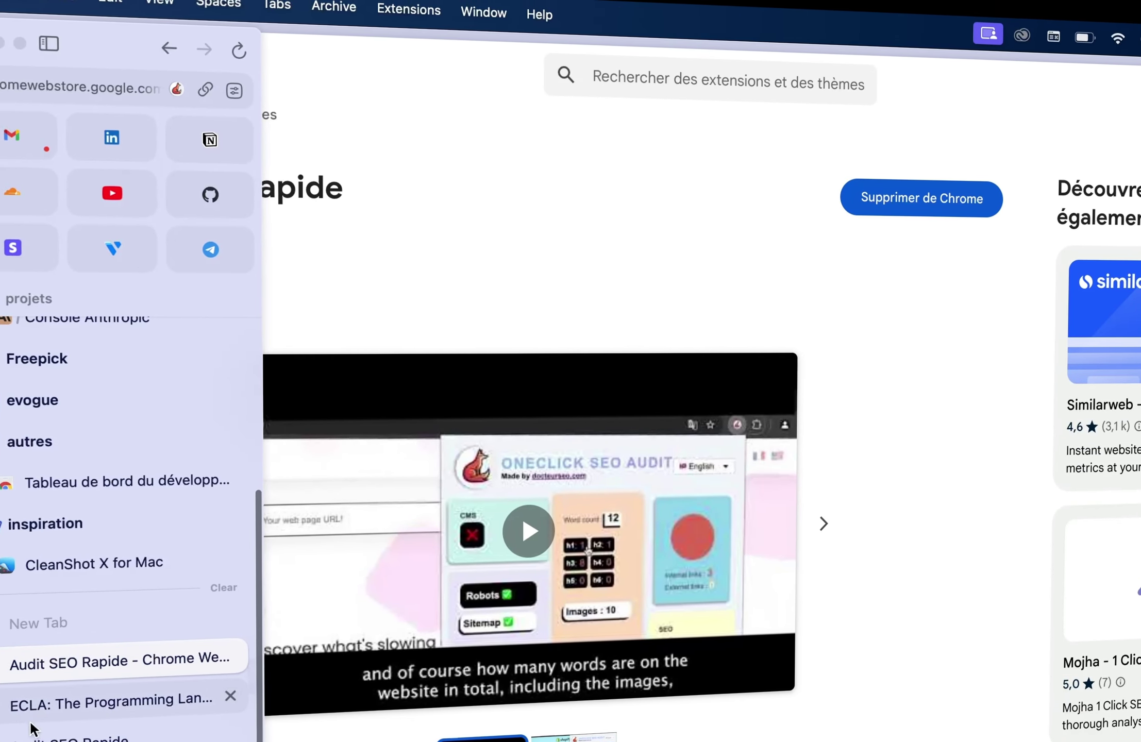
click(173, 88)
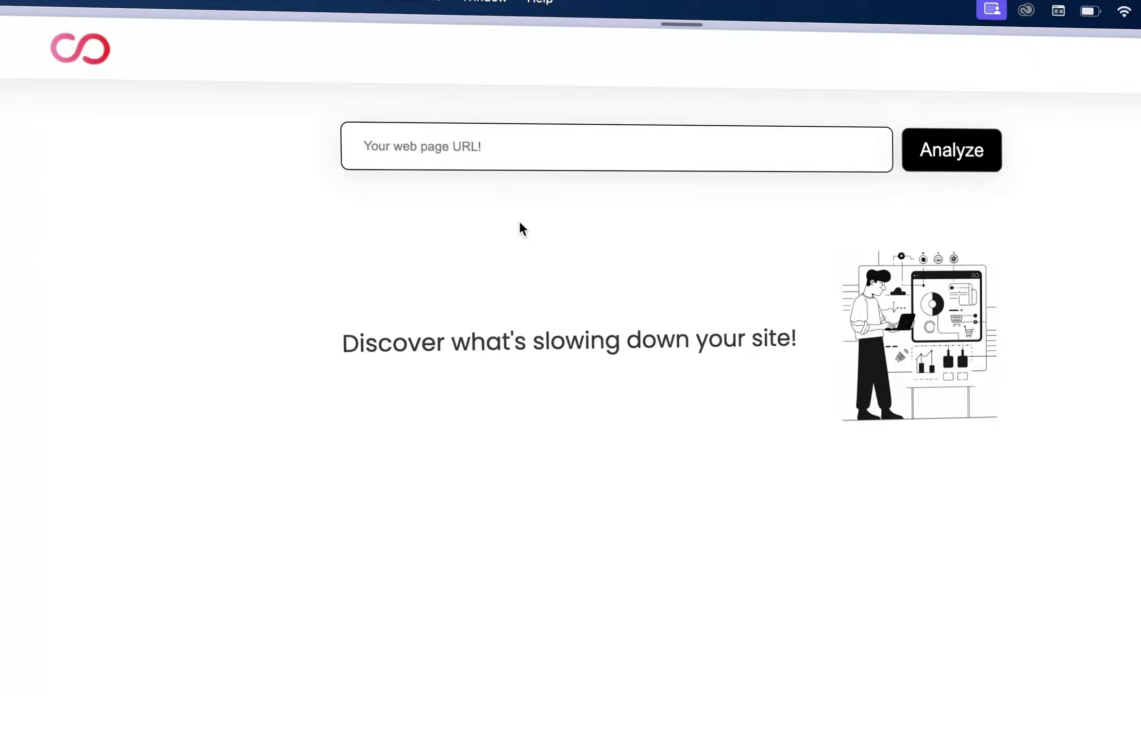
click(492, 151)
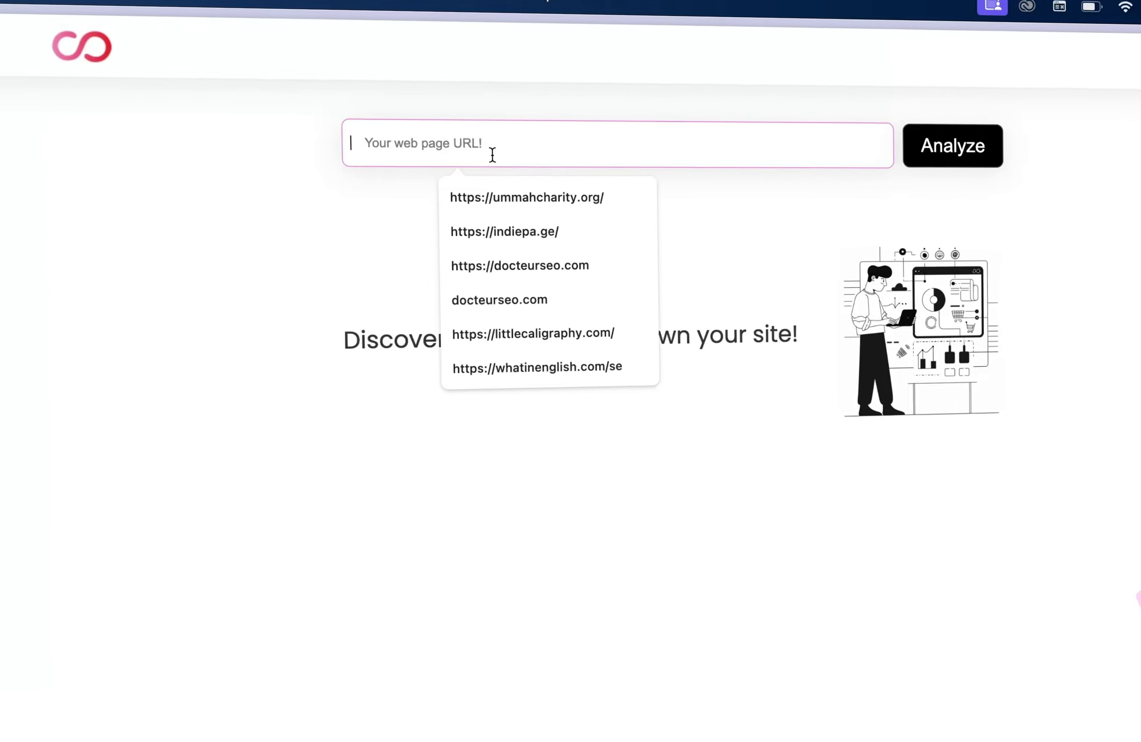
text(https://ecla.dev/fr)
click(953, 142)
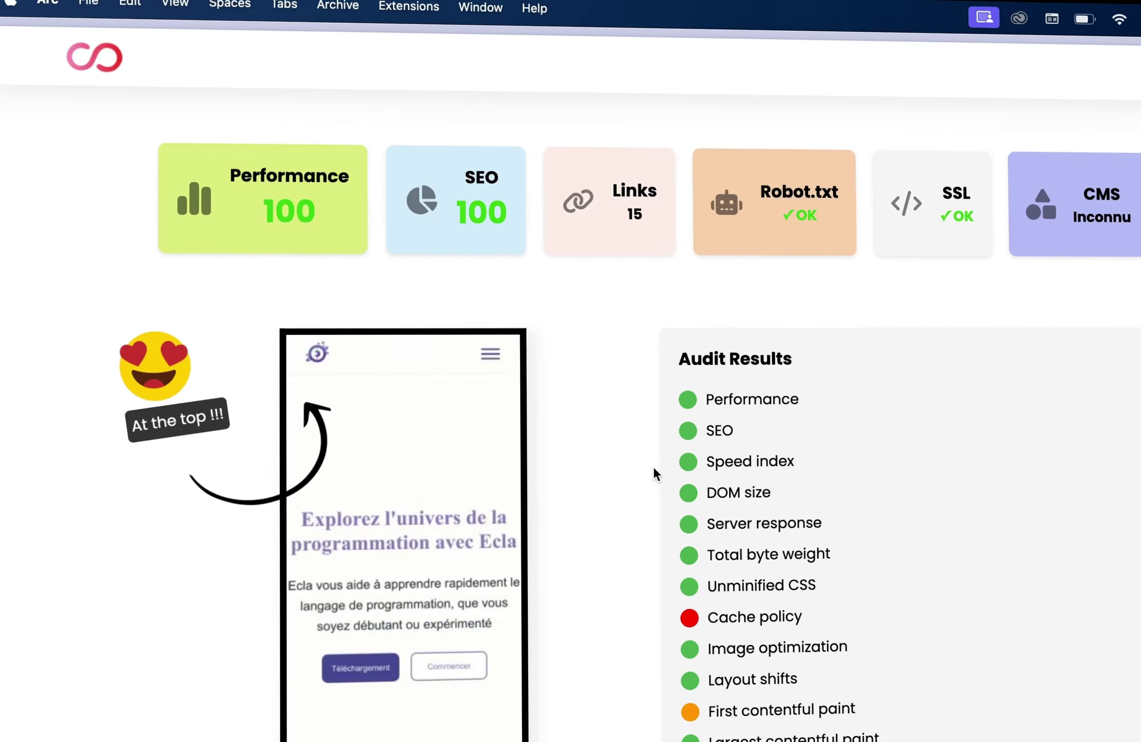
- Return to the Notion checklist and tick every Optimisation du Site item, from Temps réponse Serveur through Js/css
mouse_move(5, 649)
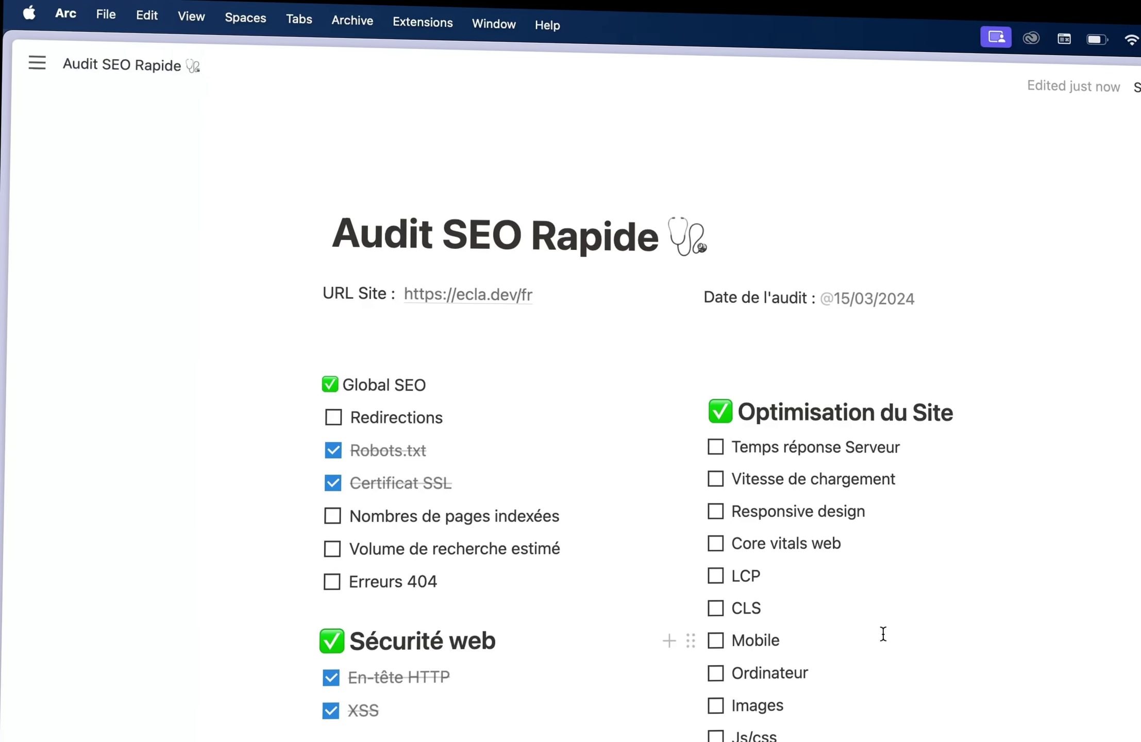
click(641, 407)
click(641, 436)
click(640, 466)
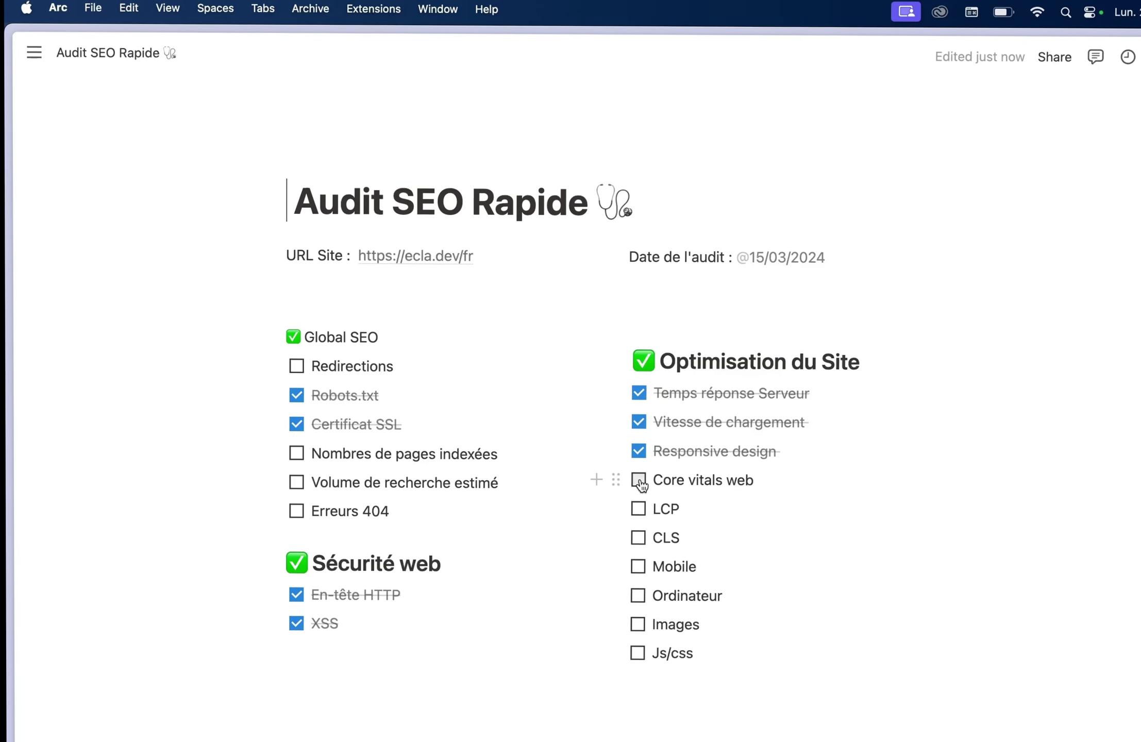
click(641, 495)
click(639, 507)
click(638, 535)
click(640, 562)
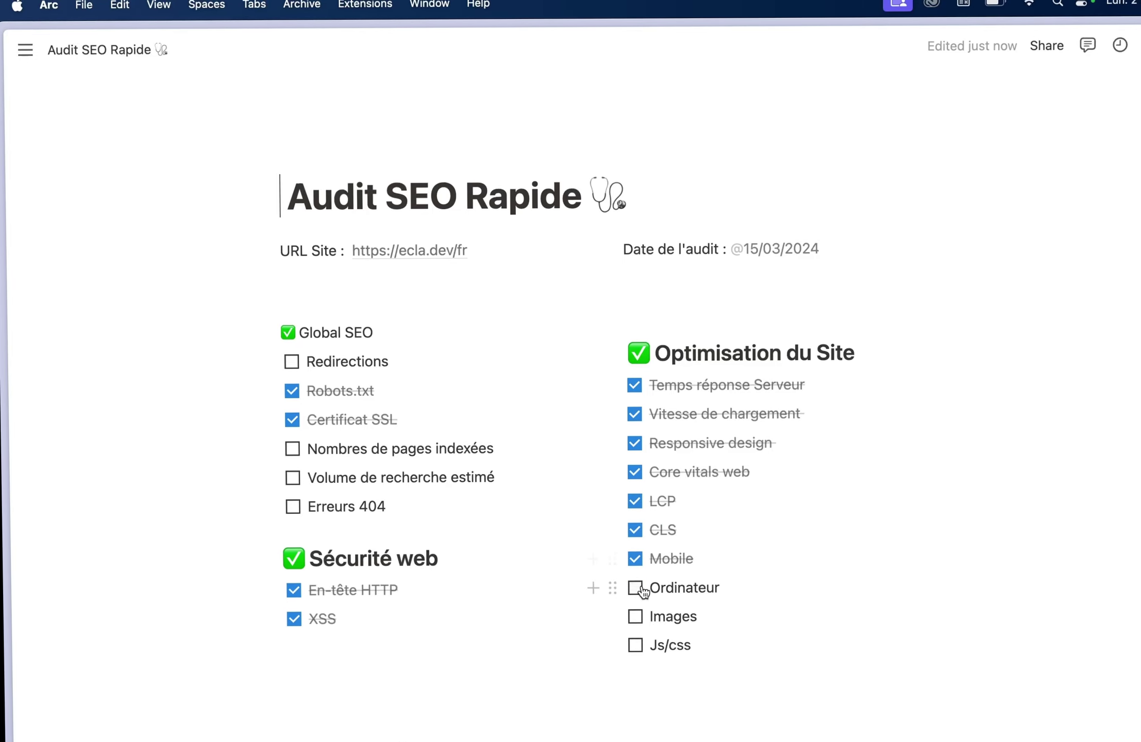
click(639, 590)
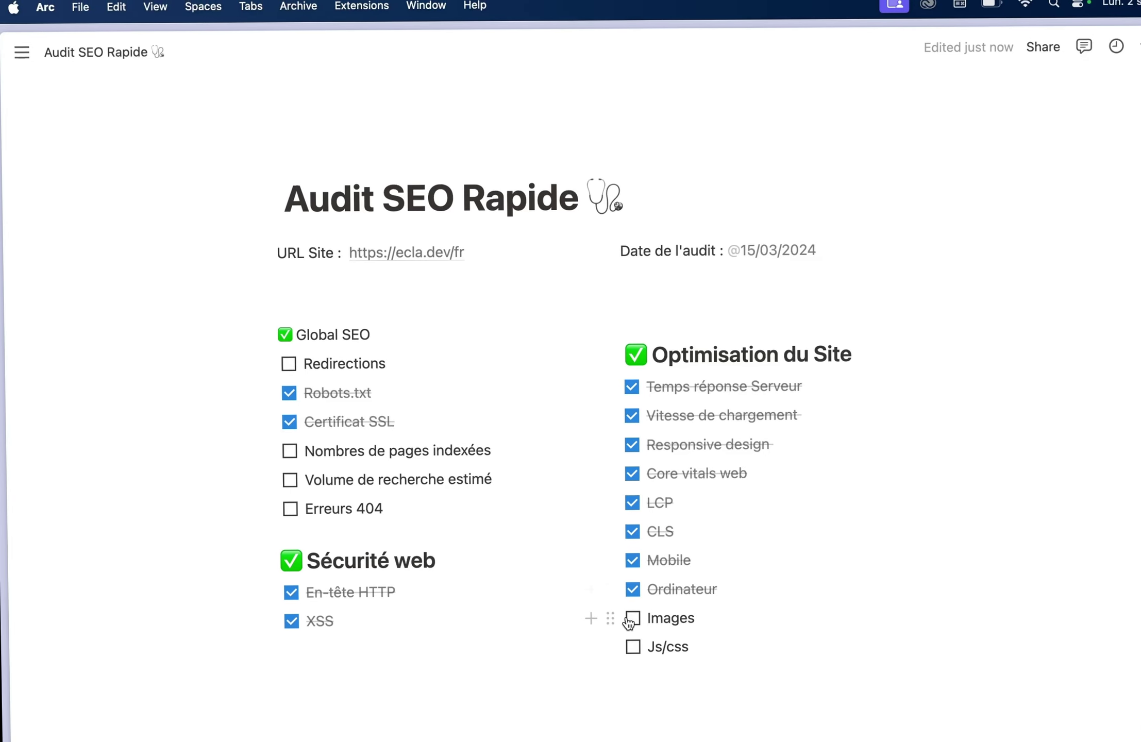
click(629, 655)
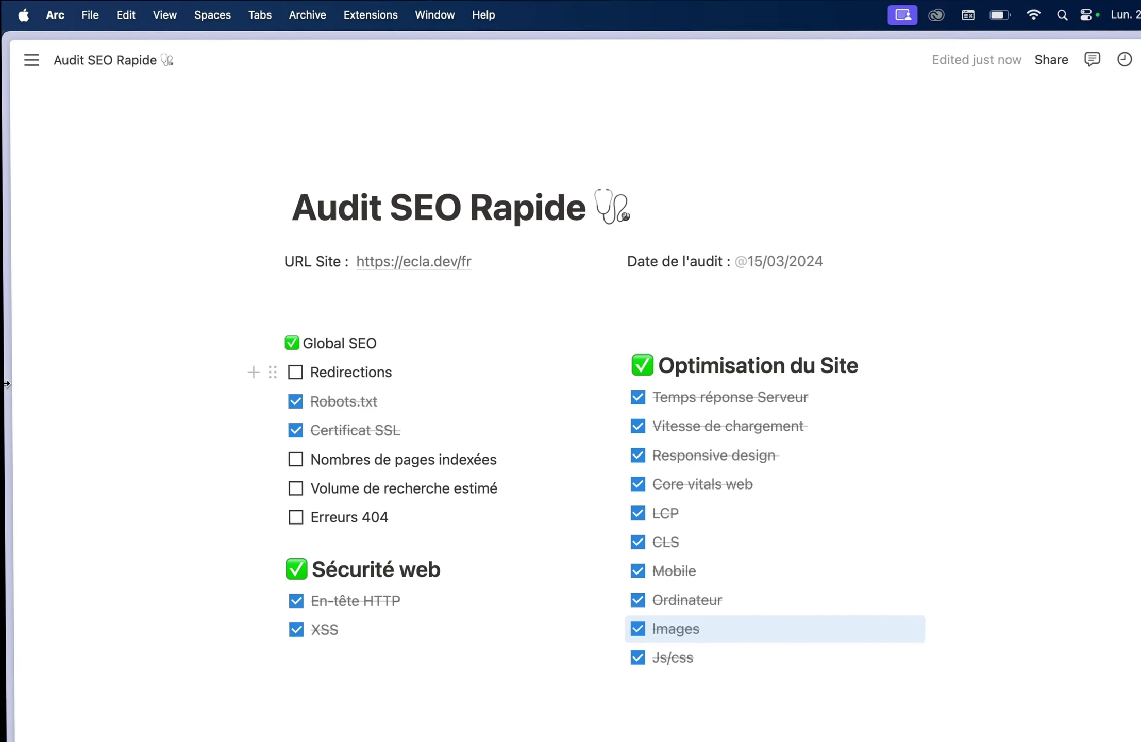
mouse_move(5, 384)
click(105, 628)
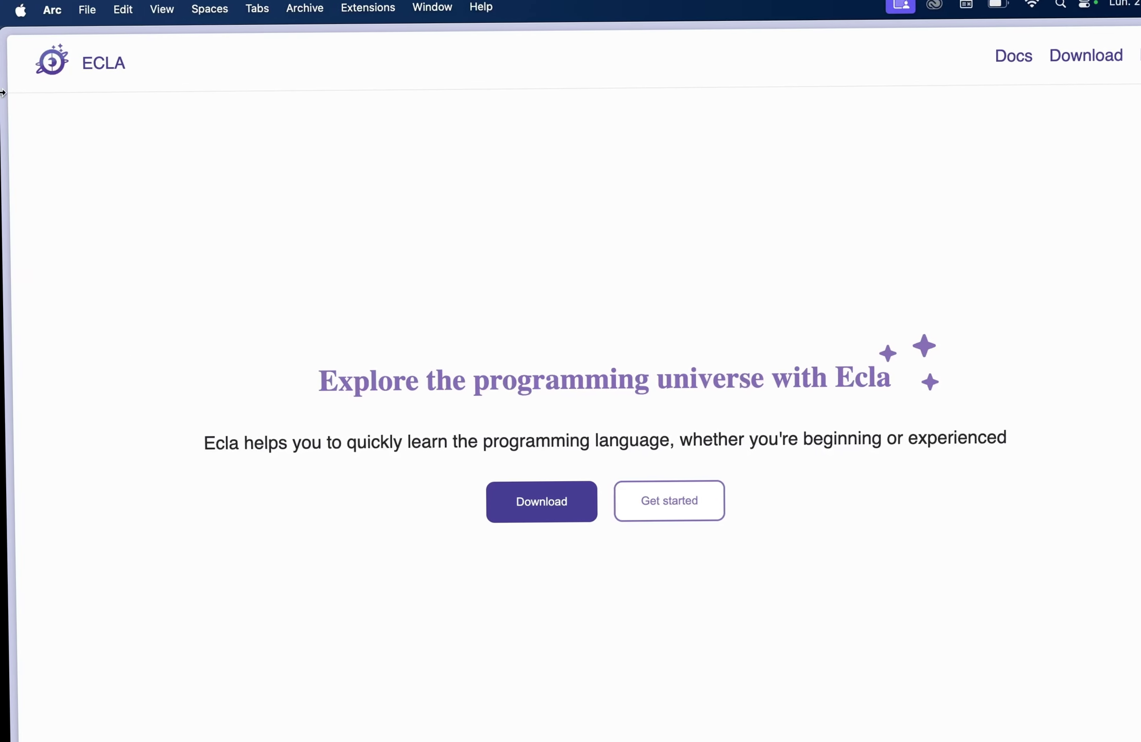
mouse_move(4, 258)
click(67, 82)
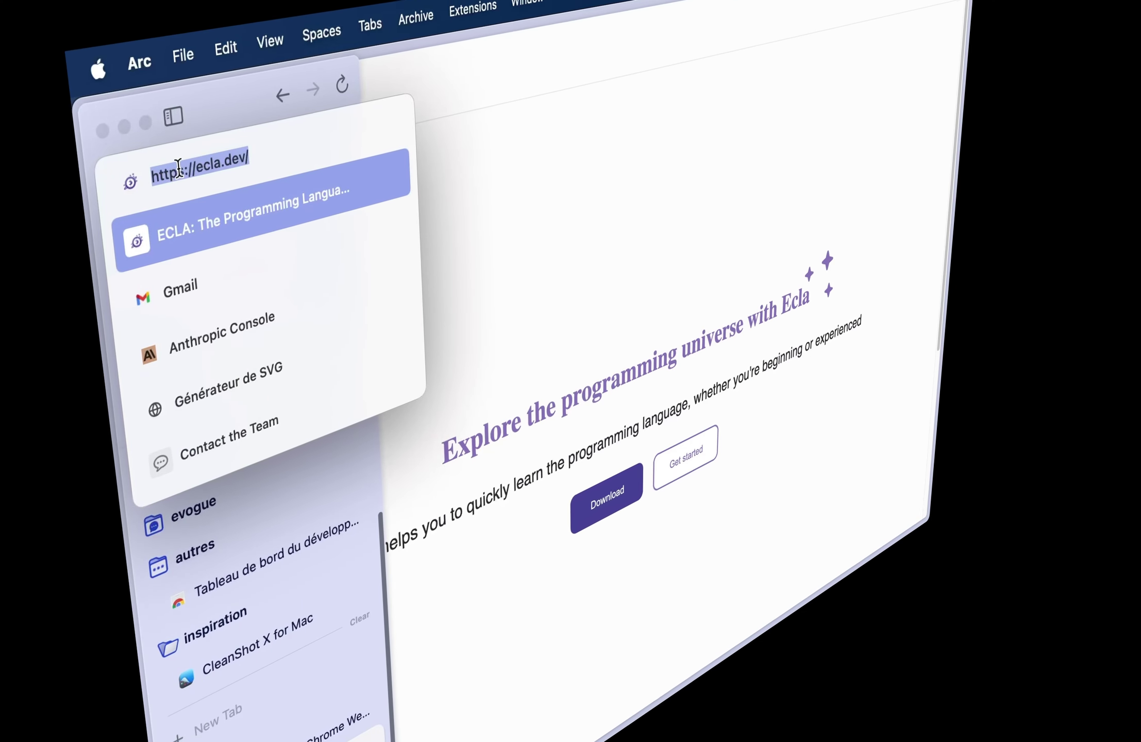
click(191, 159)
key(Return)
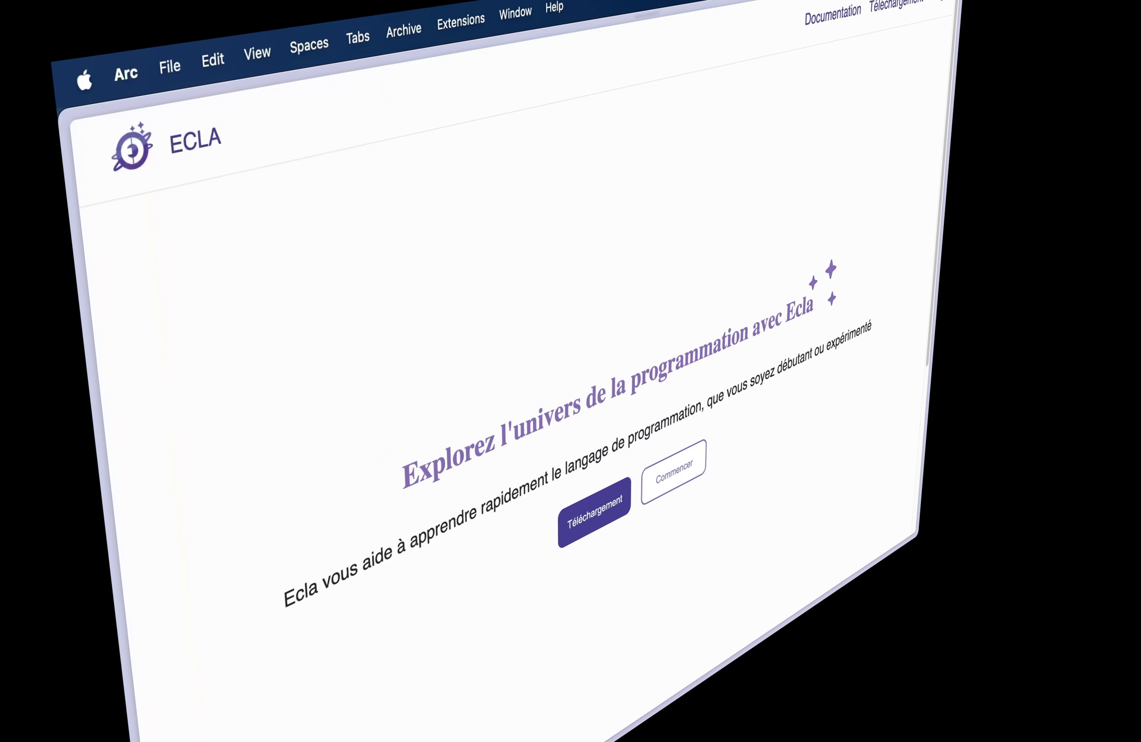
mouse_move(72, 257)
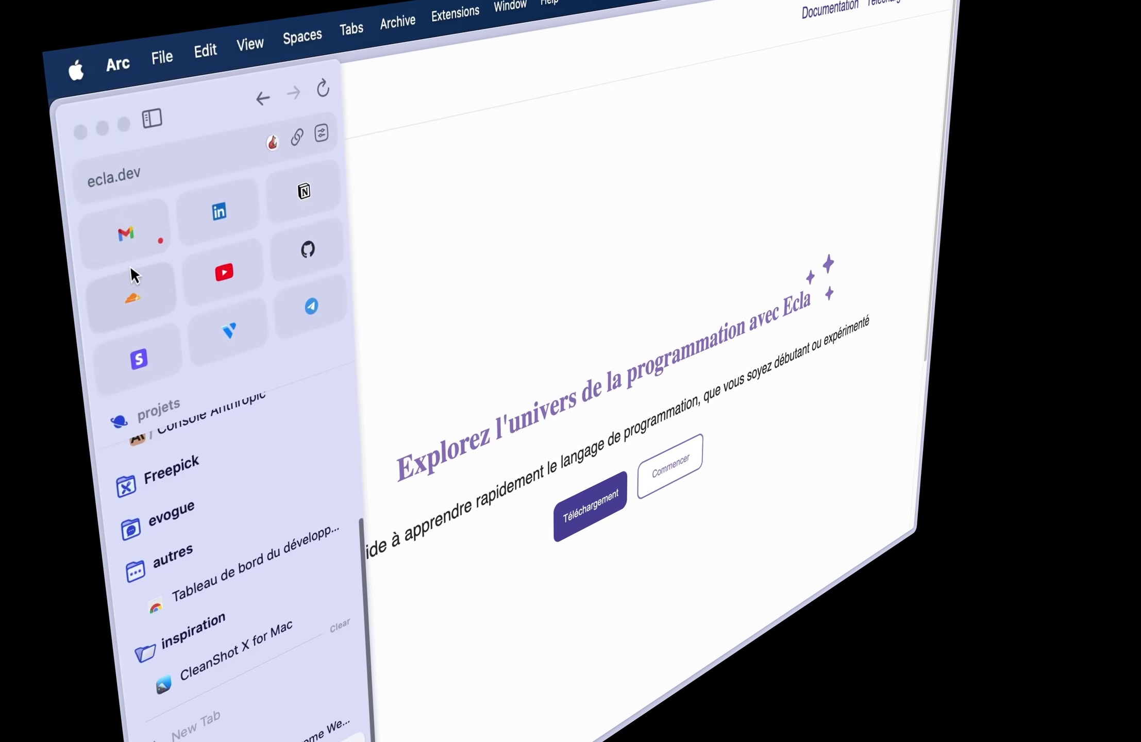
click(138, 178)
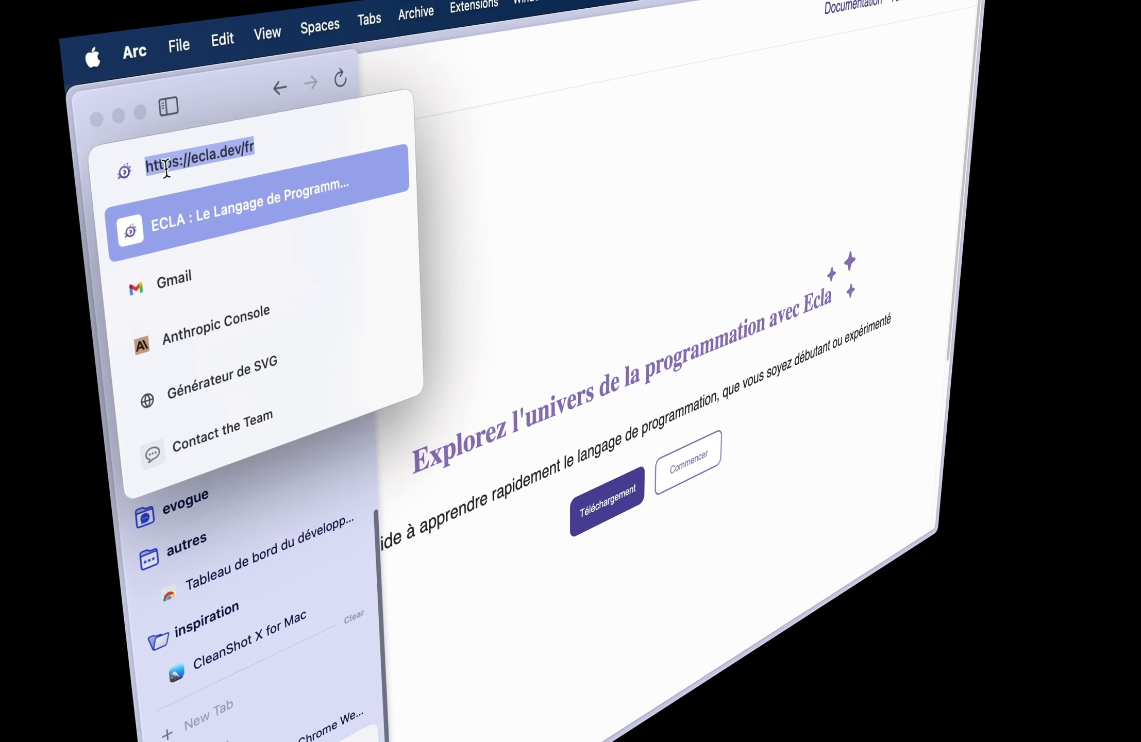
click(181, 164)
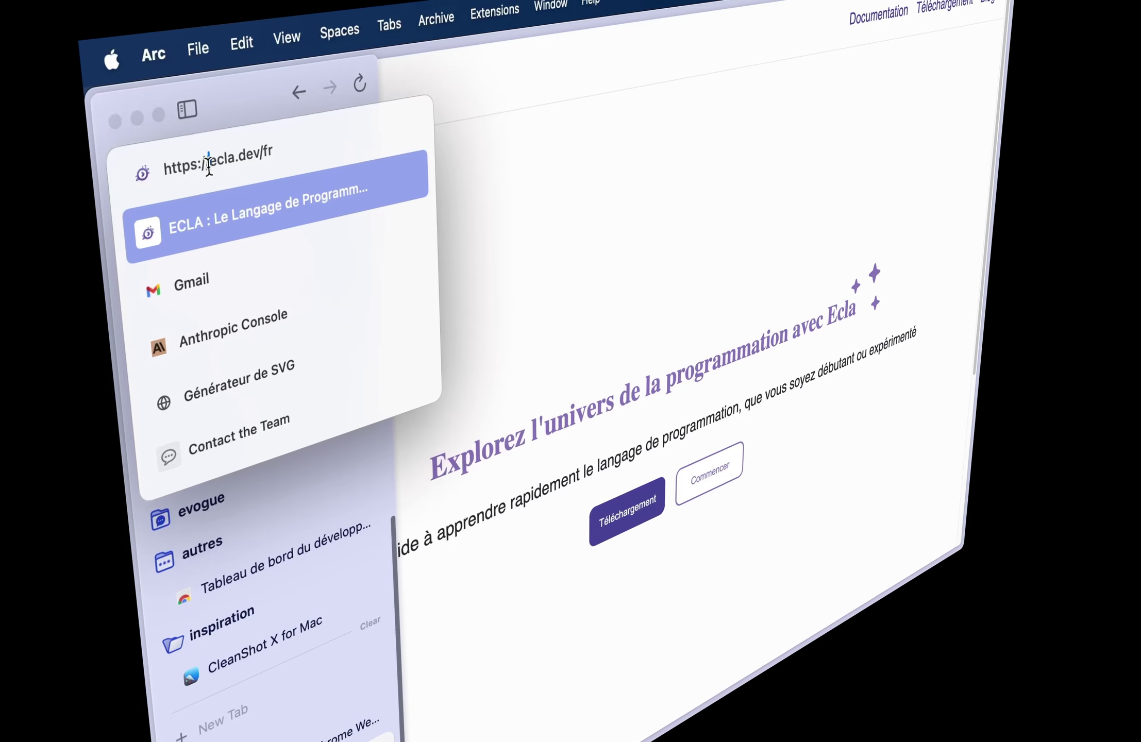
text(www.)
key(Return)
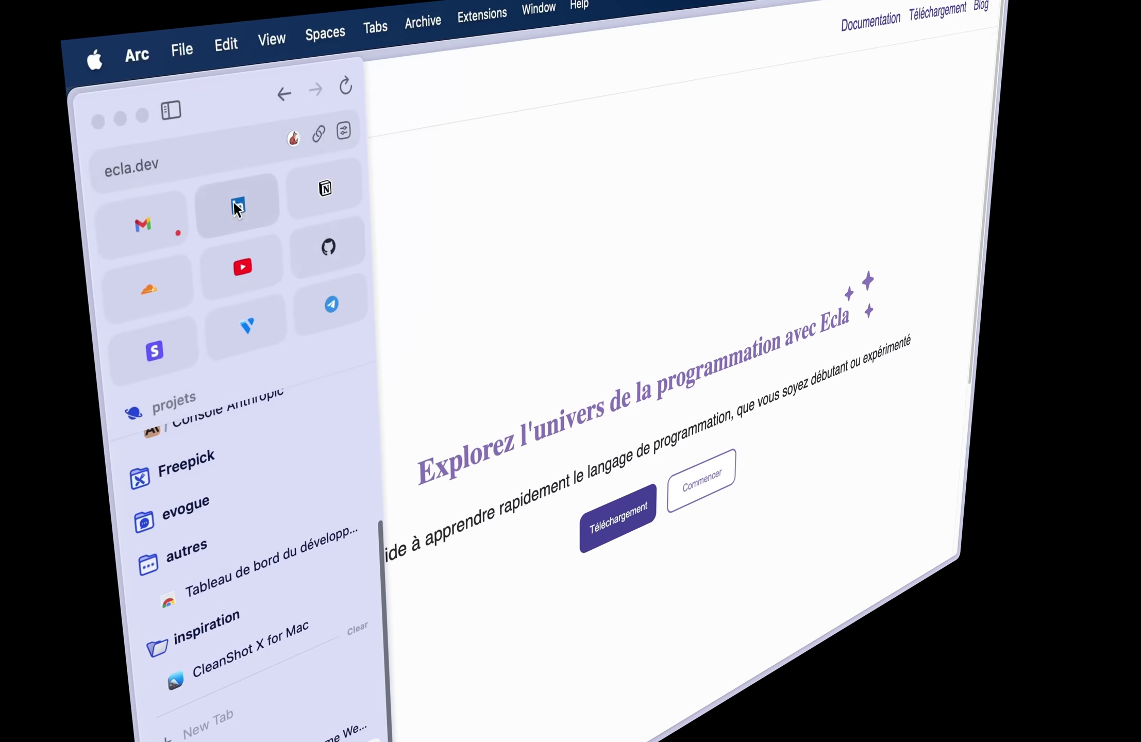
click(206, 134)
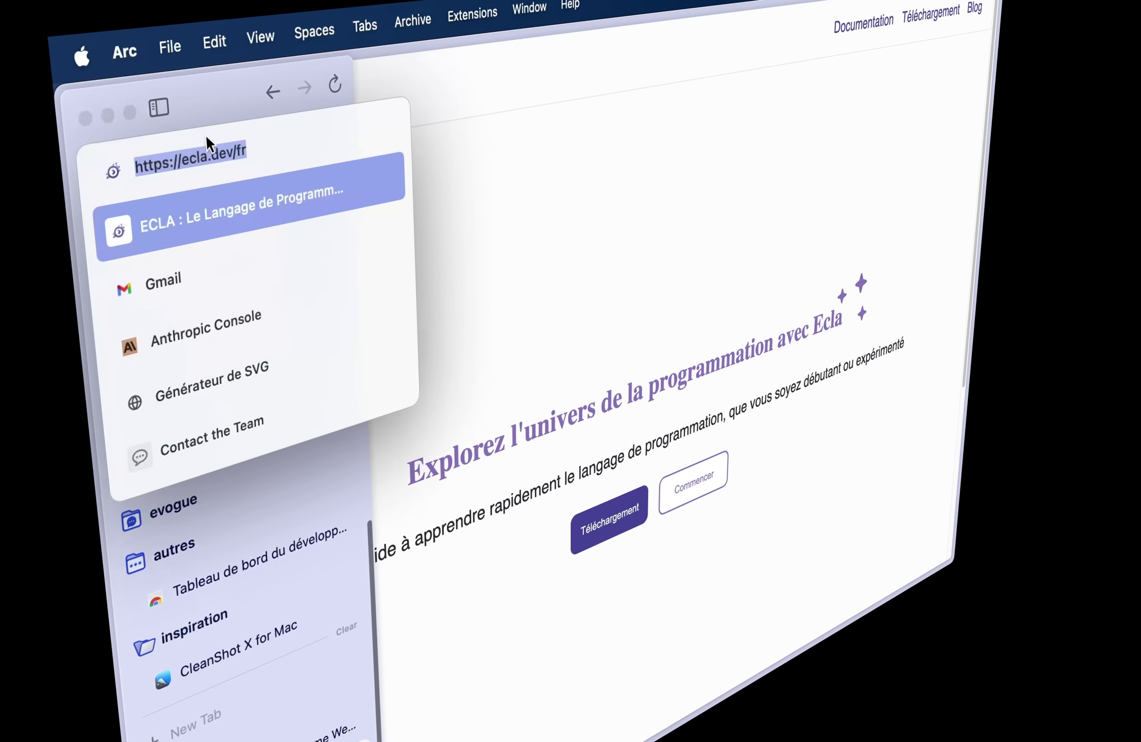
click(182, 158)
text(www.)
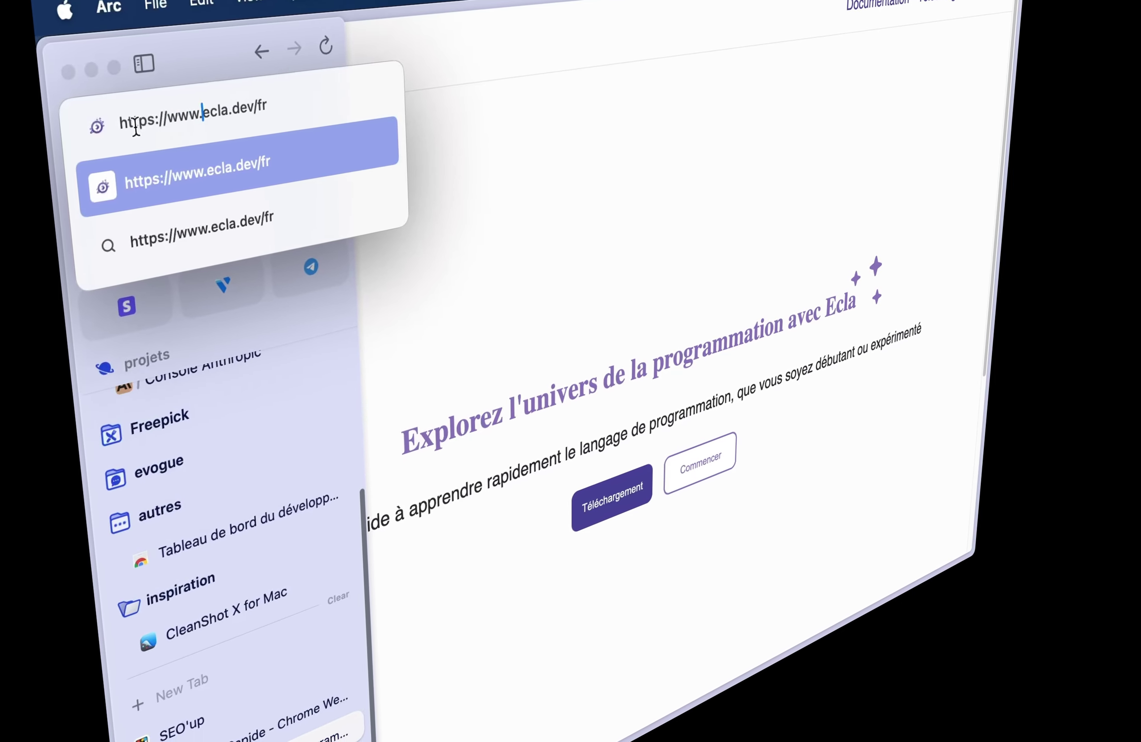
click(163, 124)
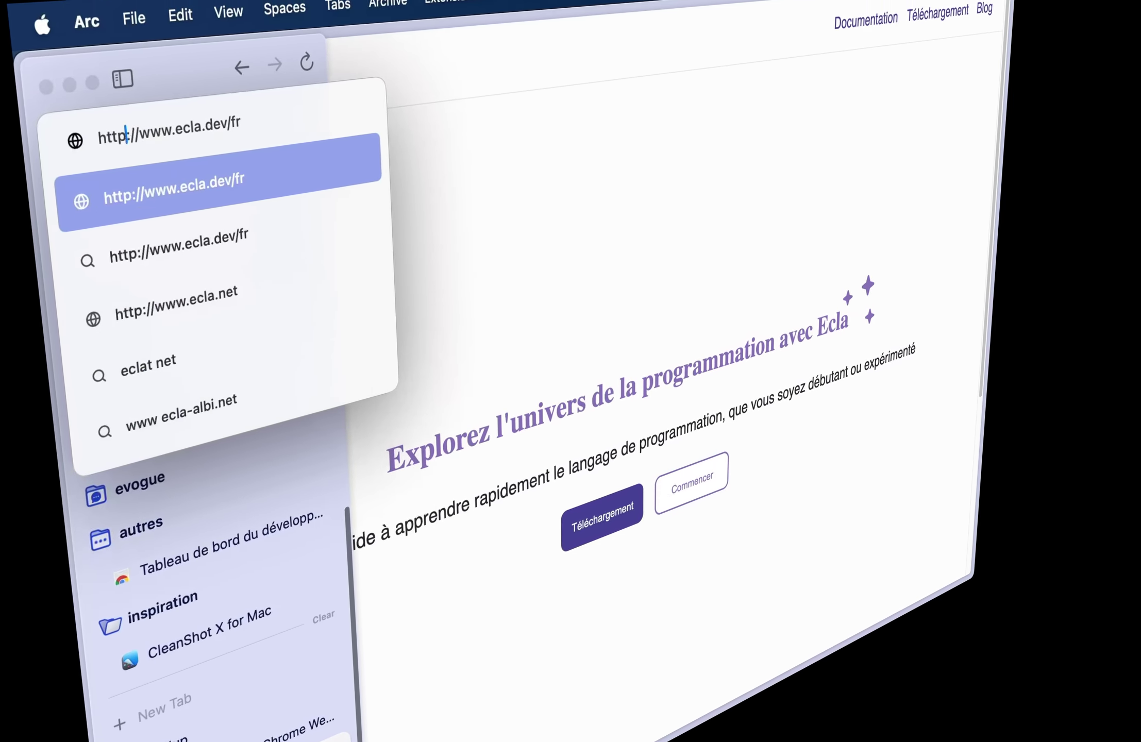
key(Return)
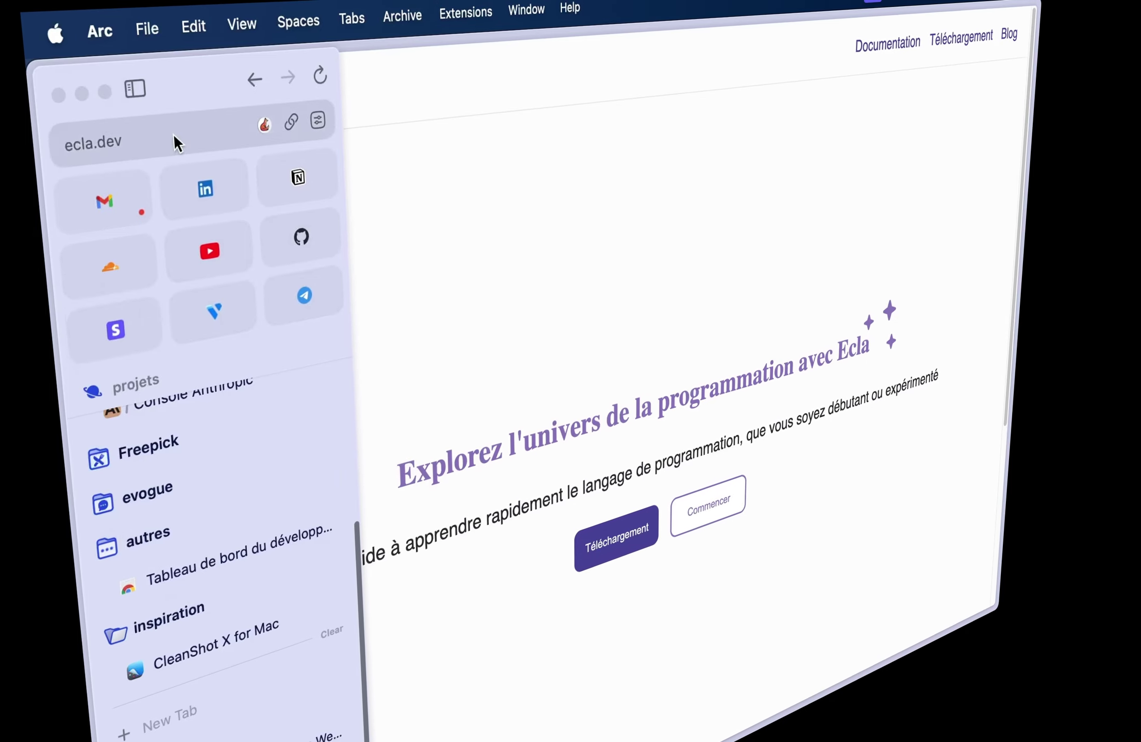
click(173, 135)
key(super+c)
click(295, 129)
text(/slkfjsldfijlsfijlskfj)
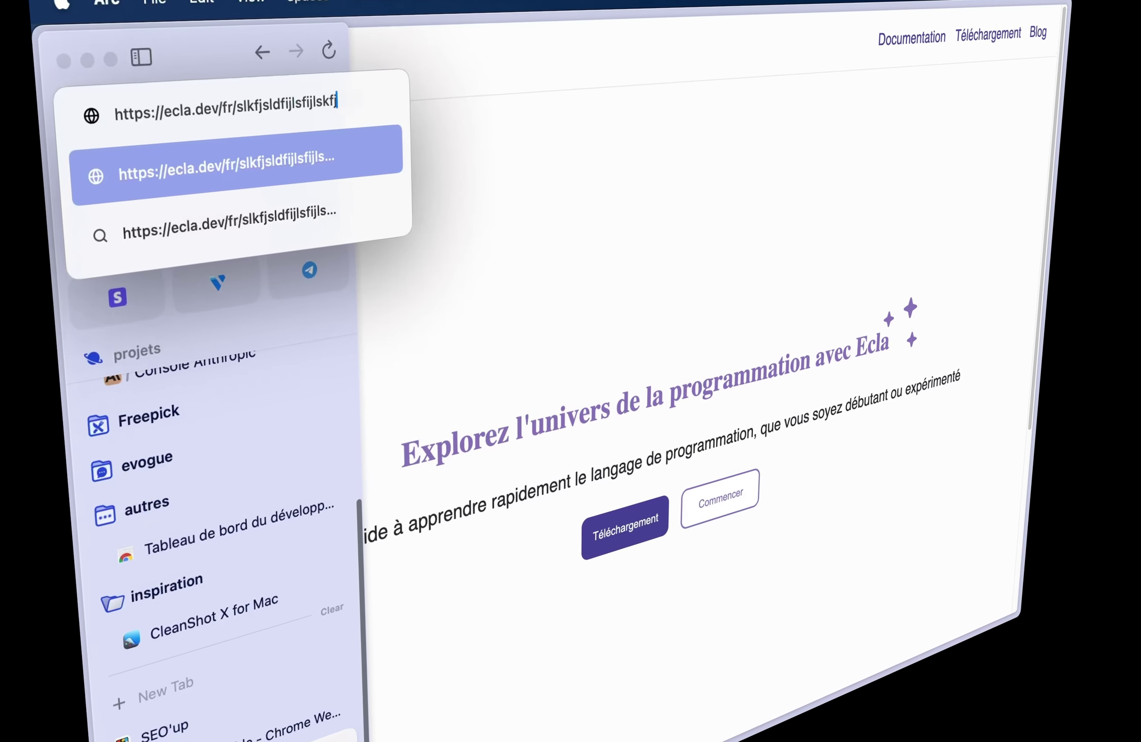
key(Return)
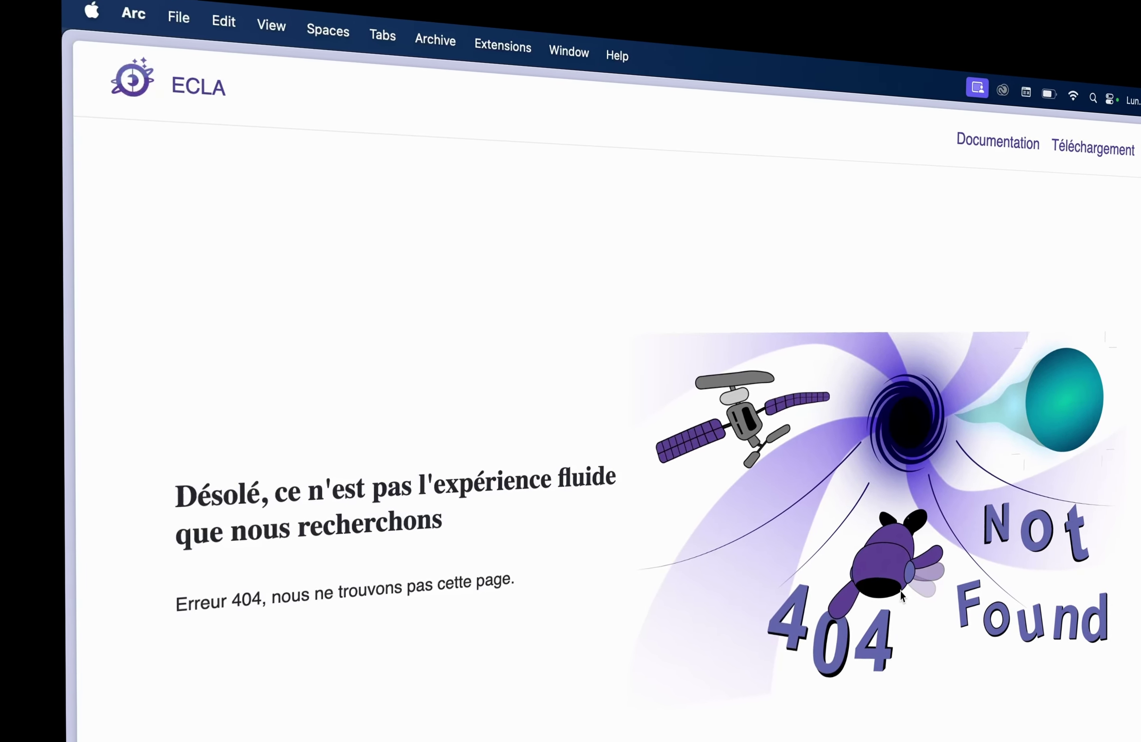
- Return to the Audit SEO Rapide page in Notion and tick Erreurs 404 in the Global SEO checklist
mouse_move(69, 680)
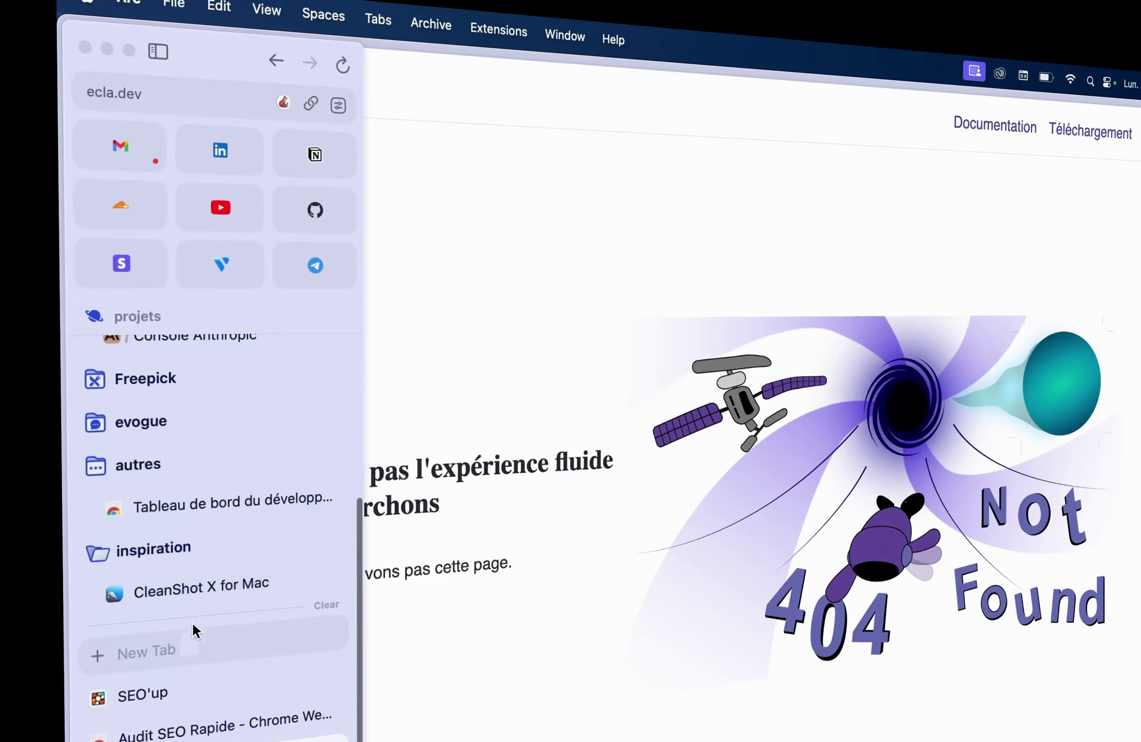
click(232, 724)
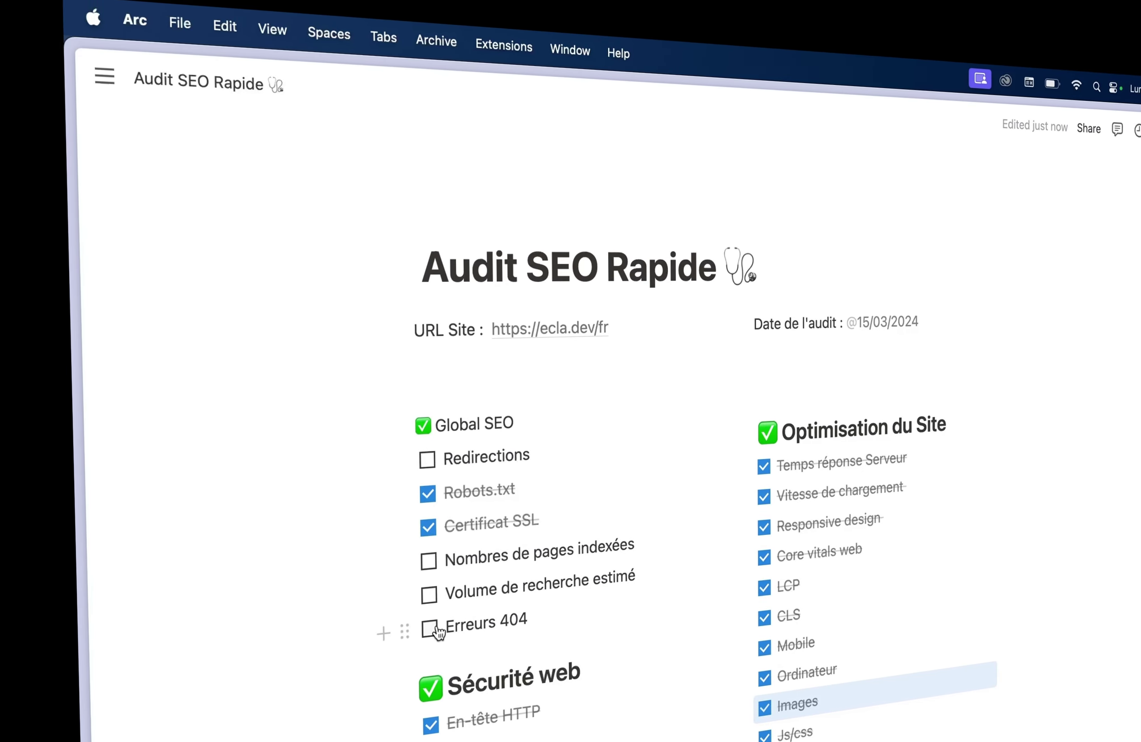
click(431, 622)
- Review the Résultat entries for Robots.txt and Certificat SSL in the Audit SEO Rapide table
scroll(659, 613, down, 15)
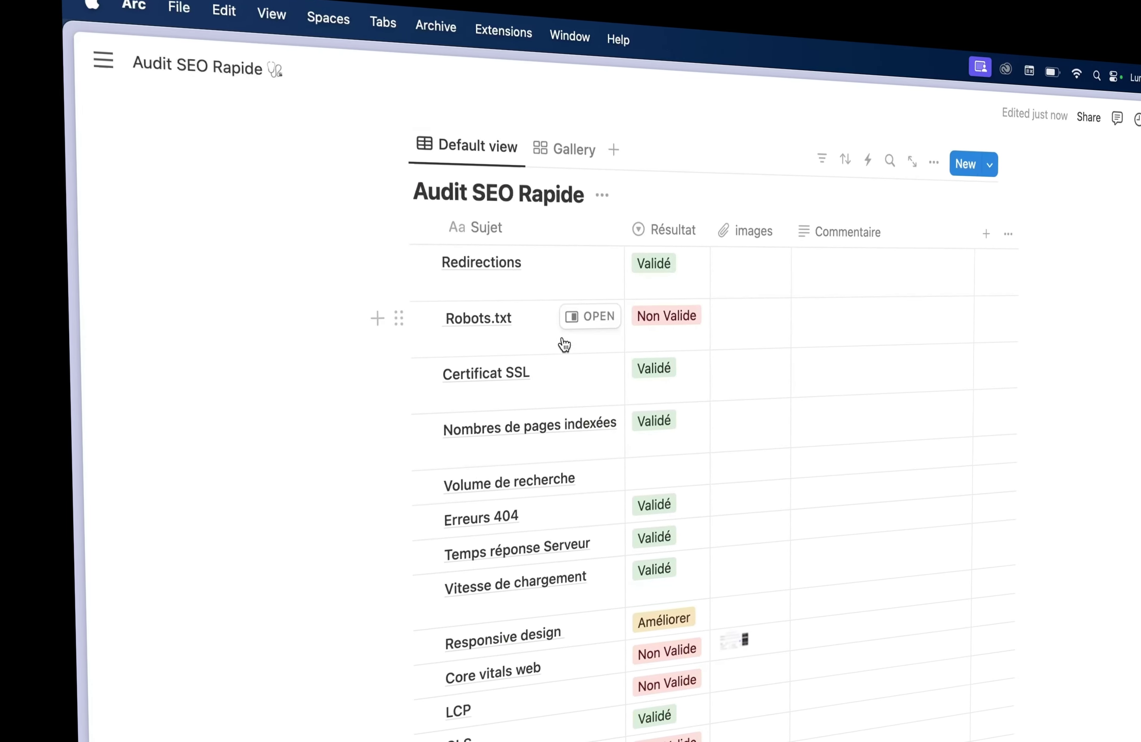
click(673, 326)
click(668, 403)
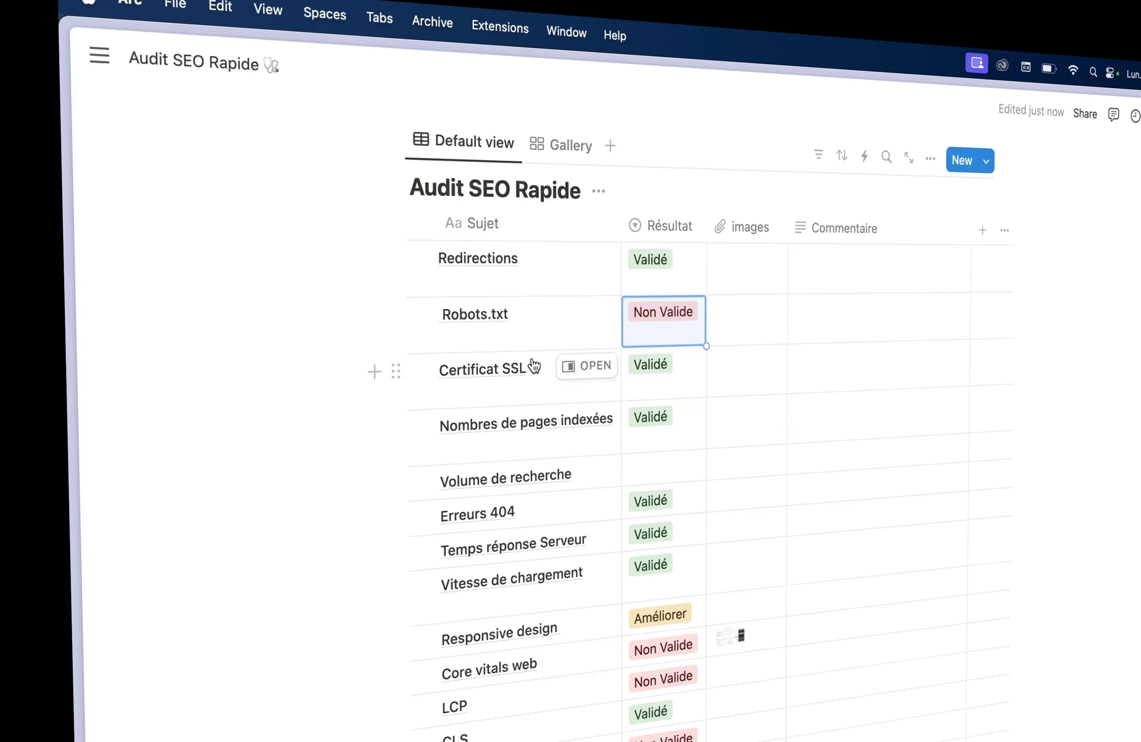
click(660, 372)
click(673, 436)
click(268, 682)
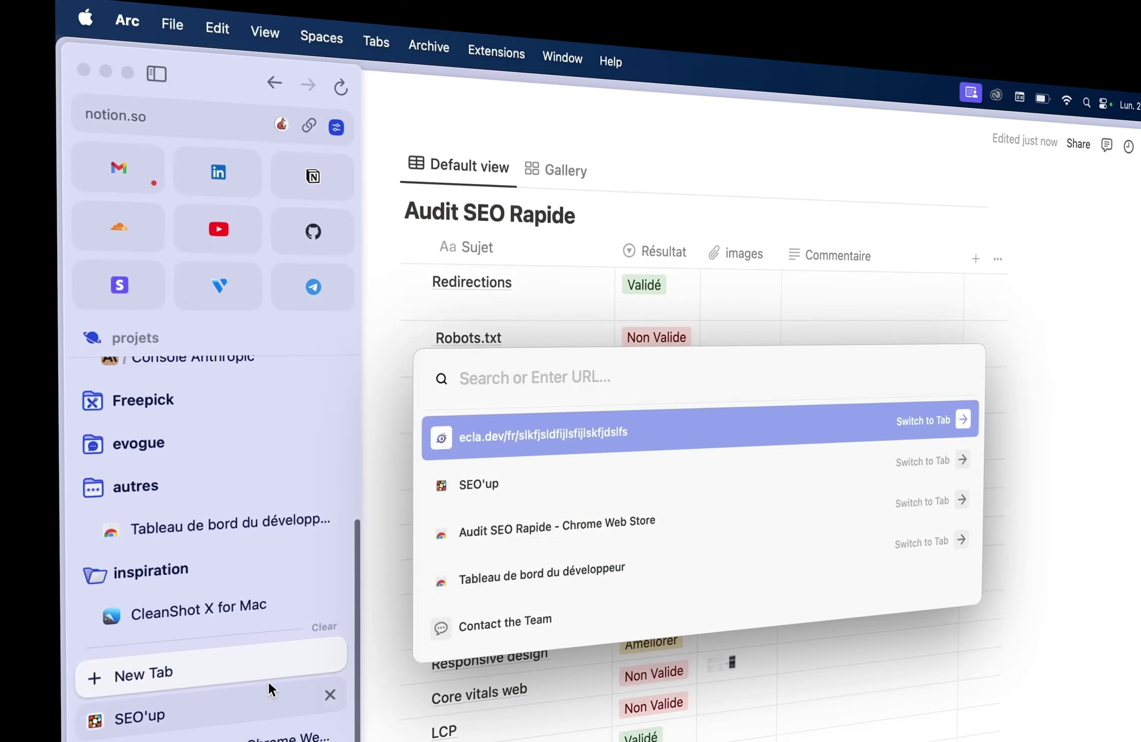
text(bing)
key(Return)
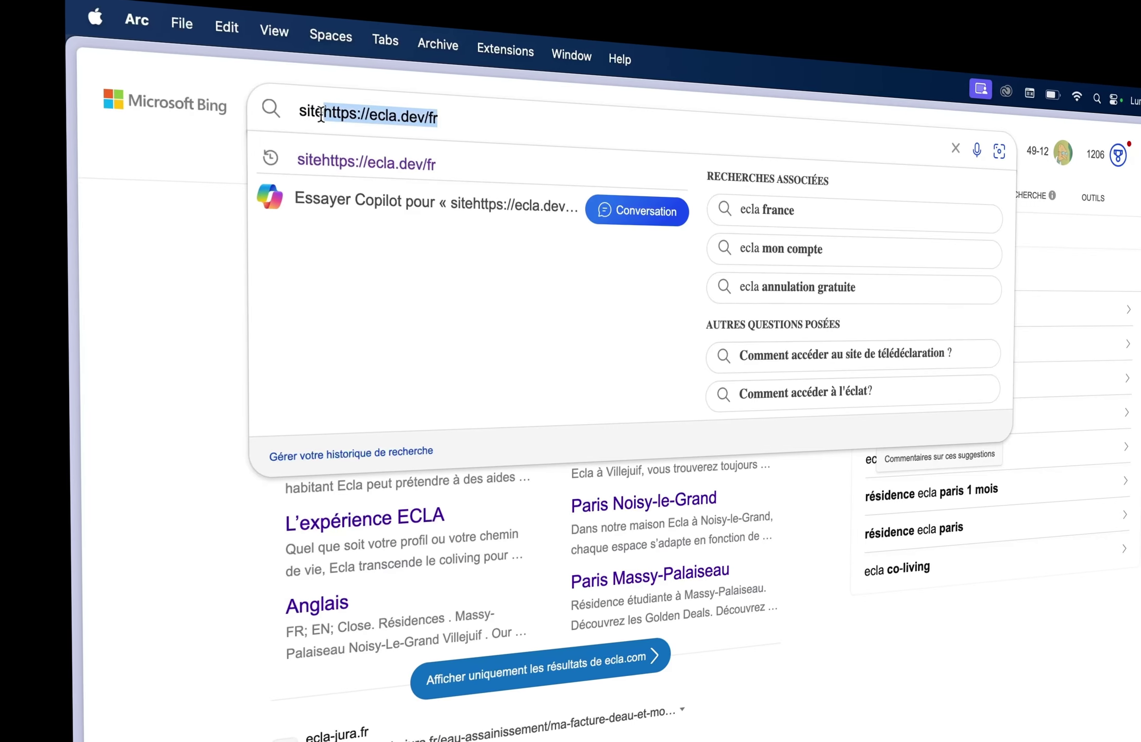
text(:)
key(super+v)
key(BackSpace)
key(BackSpace)
key(BackSpace)
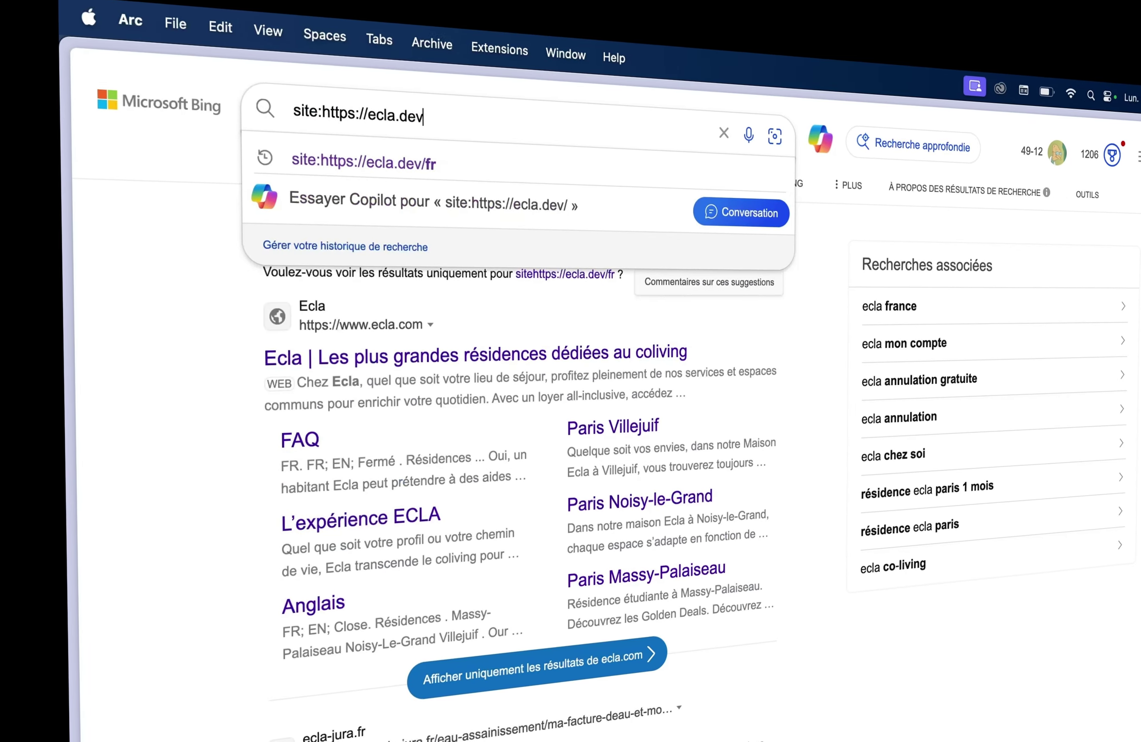
key(Return)
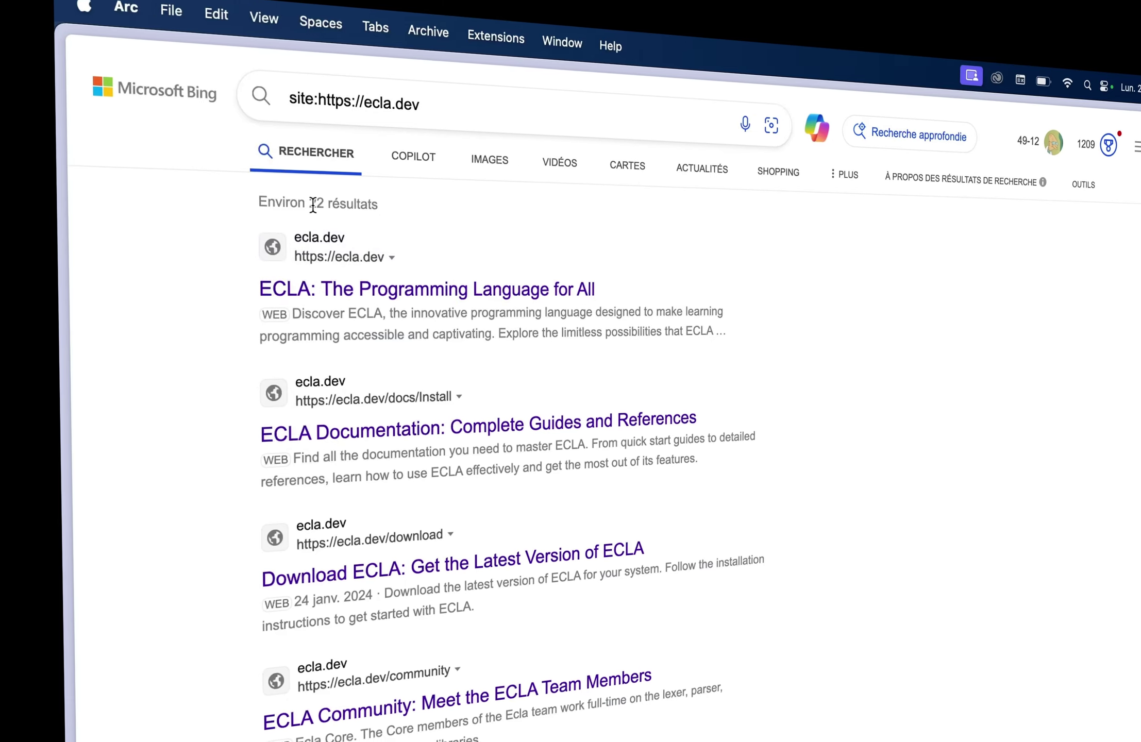
- Open the ECLA Blog page from the Bing results and highlight its text from the title to the Team Ecla signature
scroll(489, 490, down, 5)
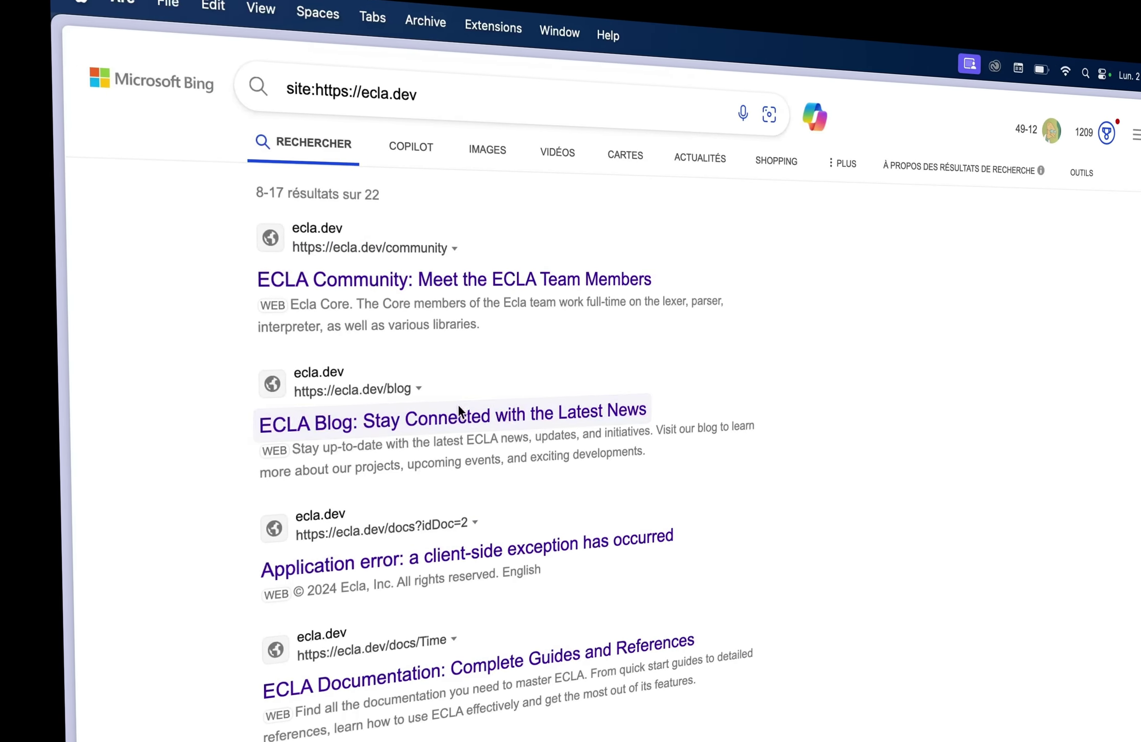
click(459, 404)
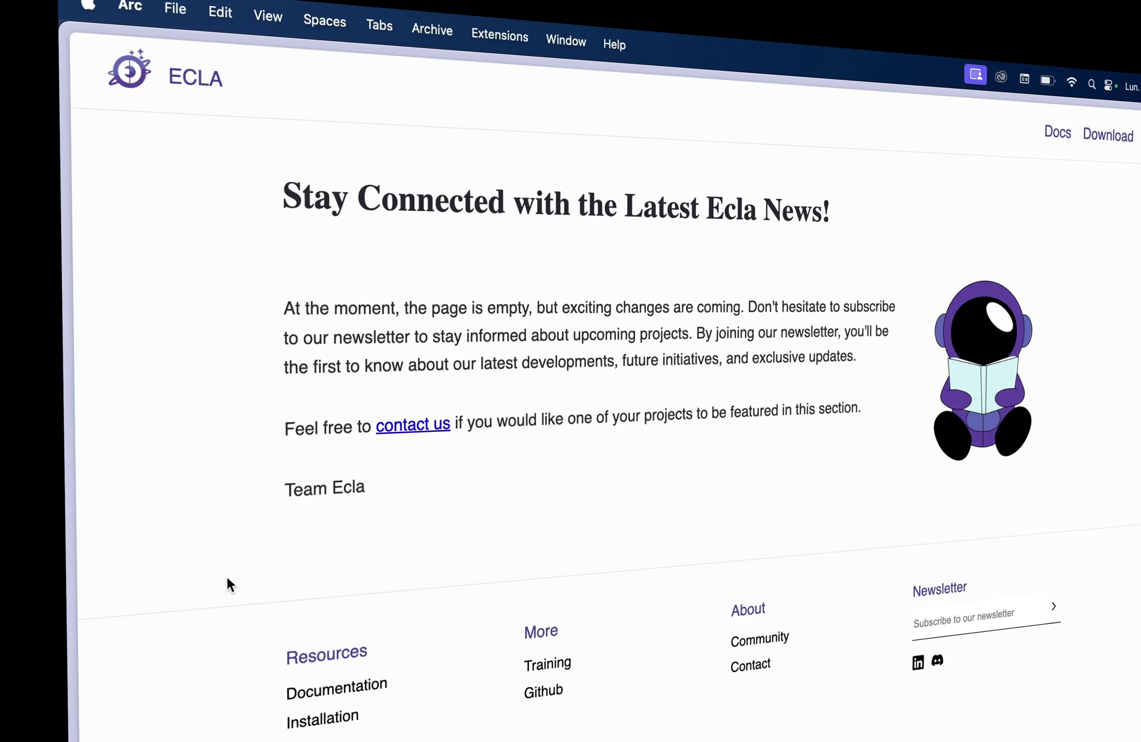
drag(361, 487, 280, 175)
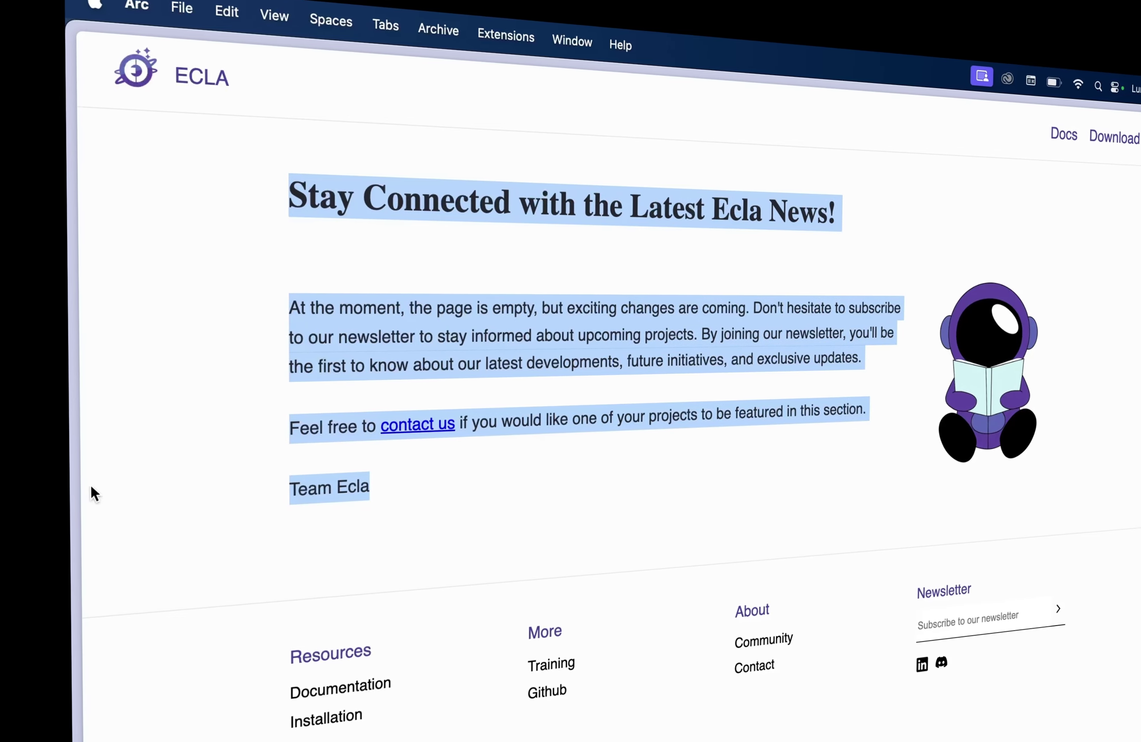
- Run the OneClick SEO Audit extension on the ECLA Blog page
mouse_move(72, 361)
click(286, 108)
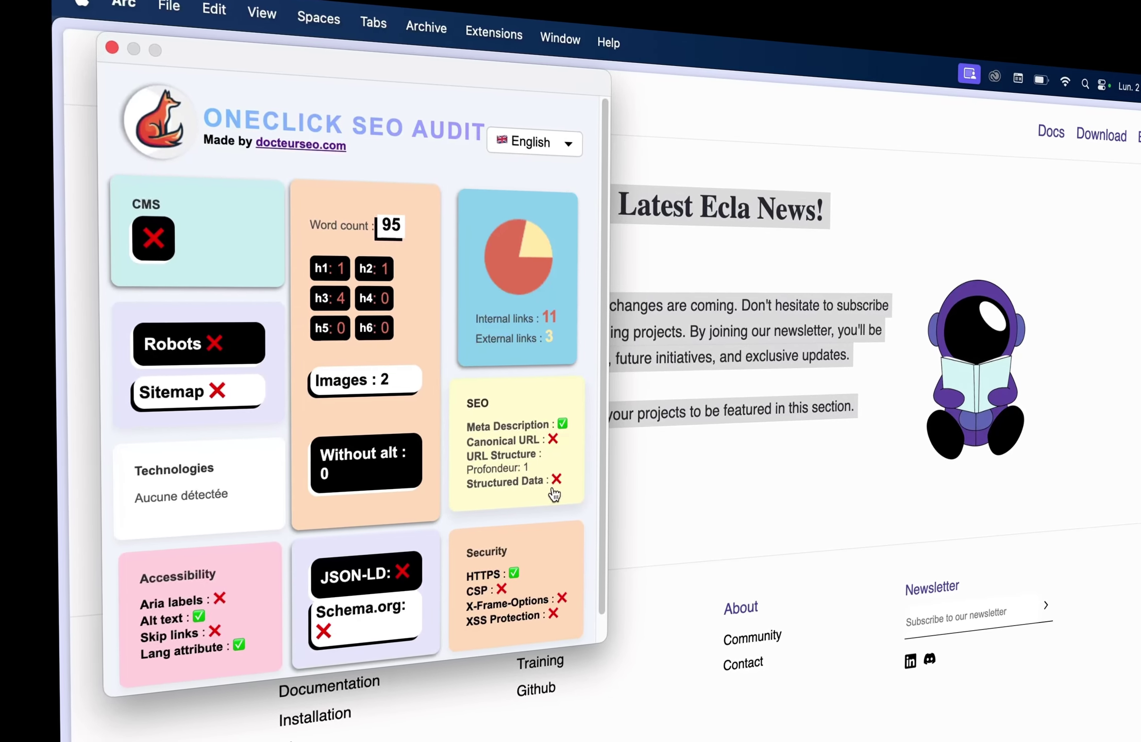
- Inspect the blog page's HTML in the developer tools, examining the h1 title and the reading illustration's image markup
right_click(886, 464)
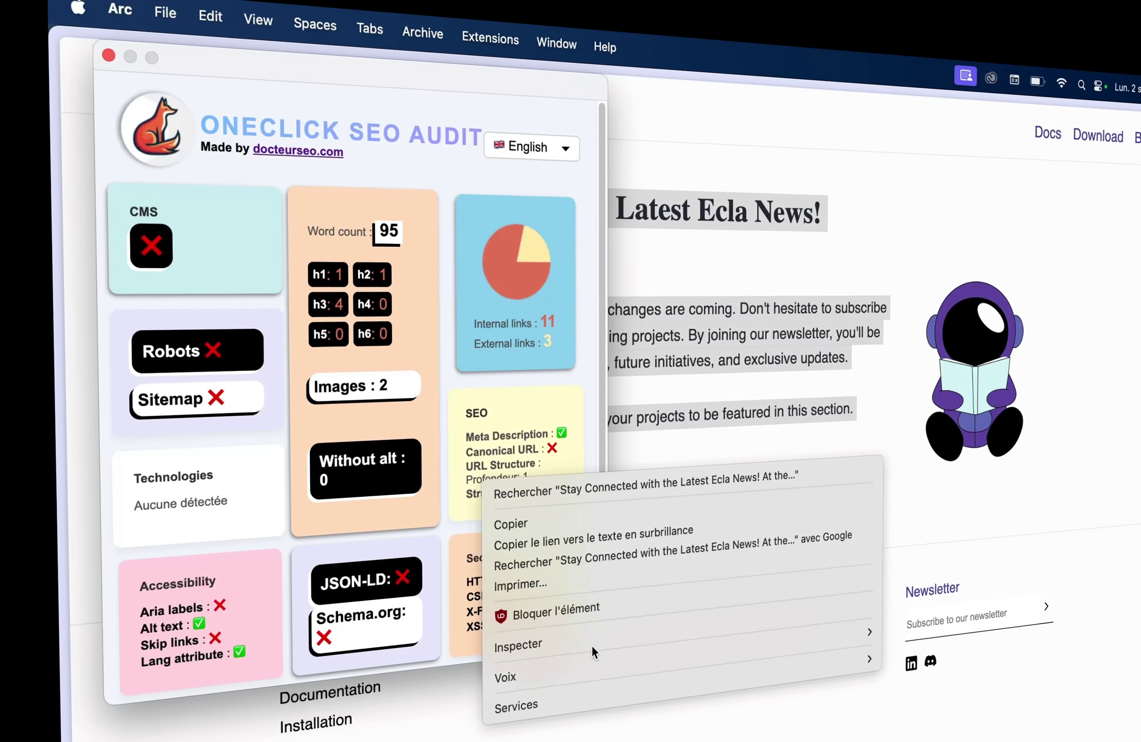
click(591, 641)
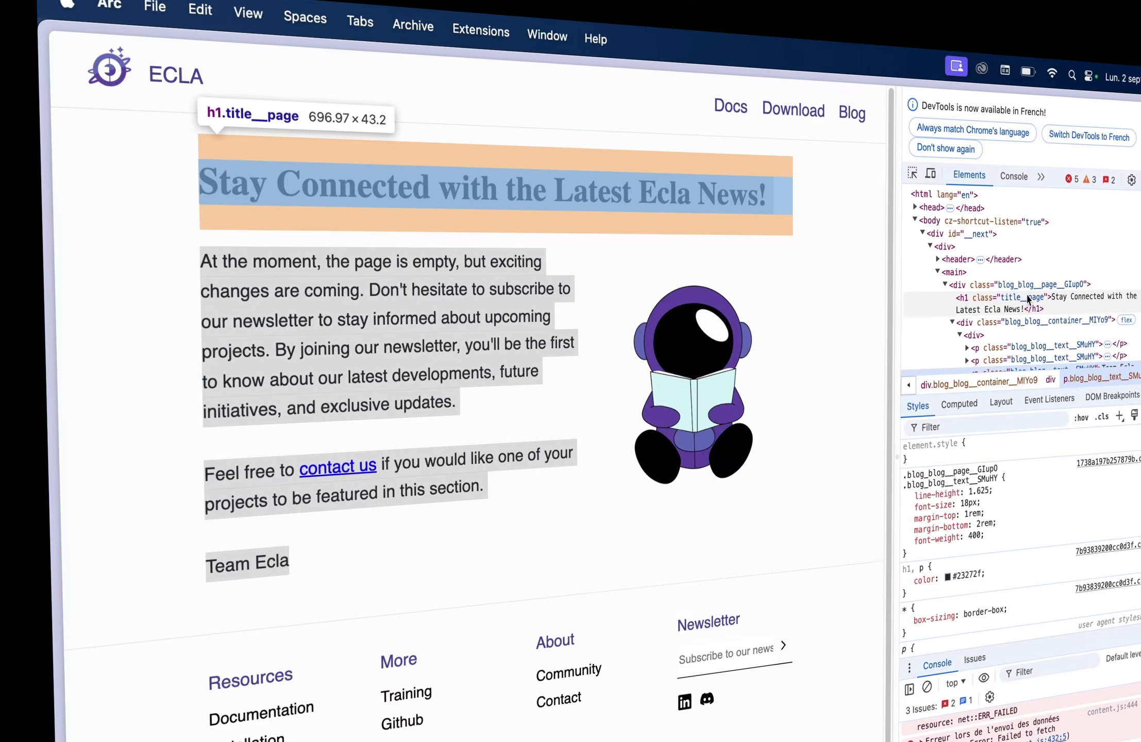
scroll(1030, 305, down, 3)
scroll(1029, 294, down, 3)
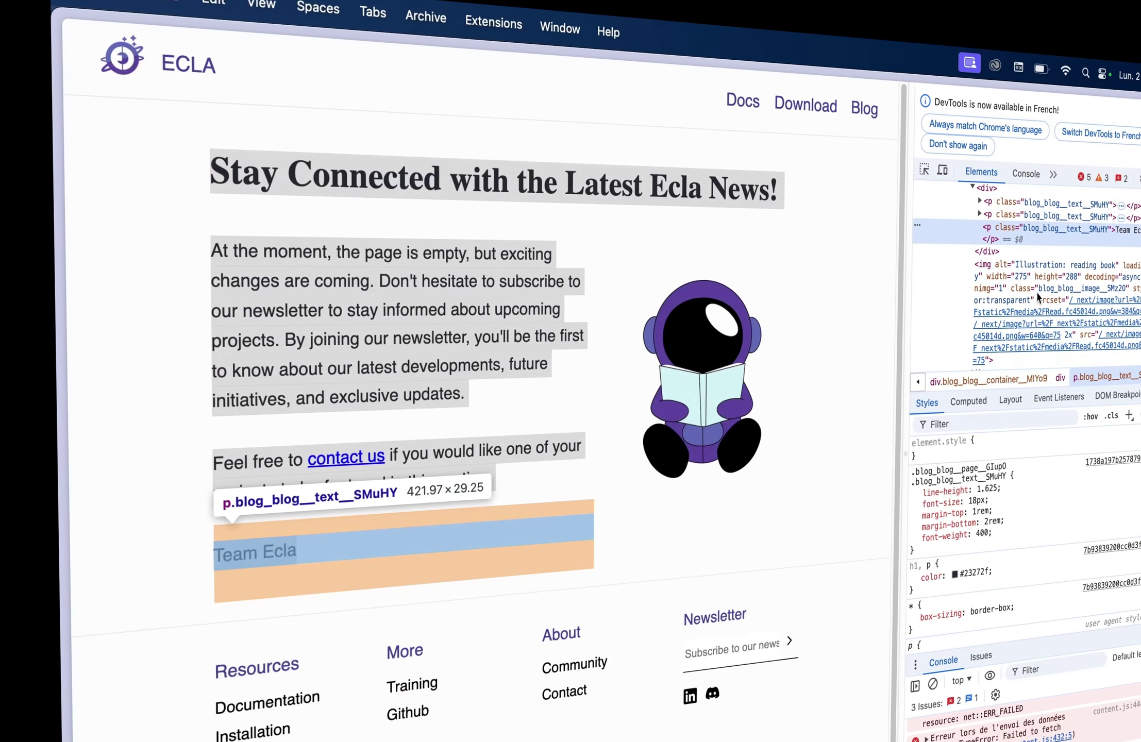
mouse_move(1002, 339)
scroll(1023, 345, down, 10)
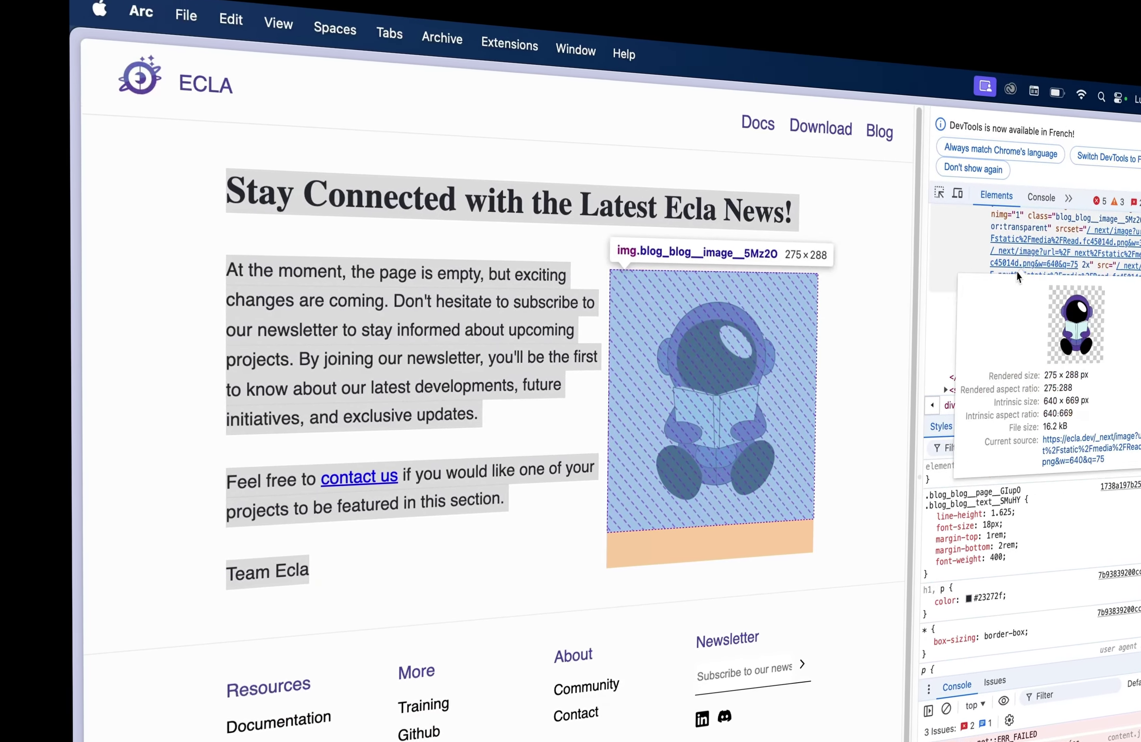
scroll(1010, 284, up, 15)
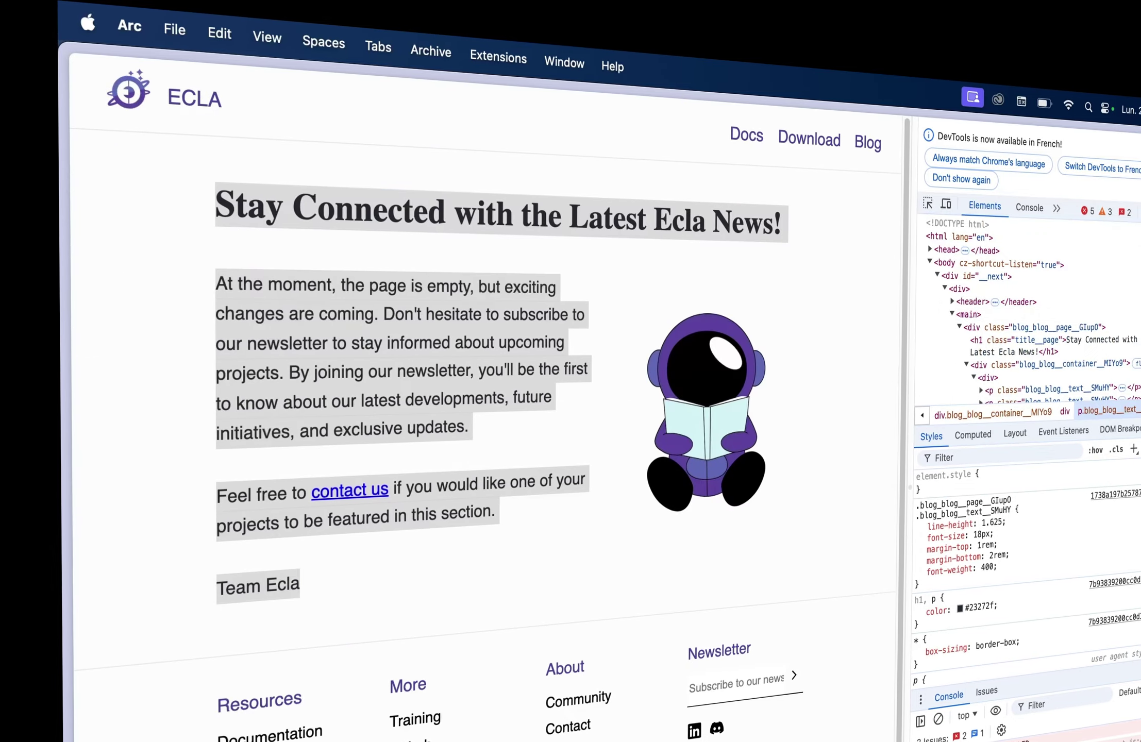
click(1139, 137)
click(1131, 61)
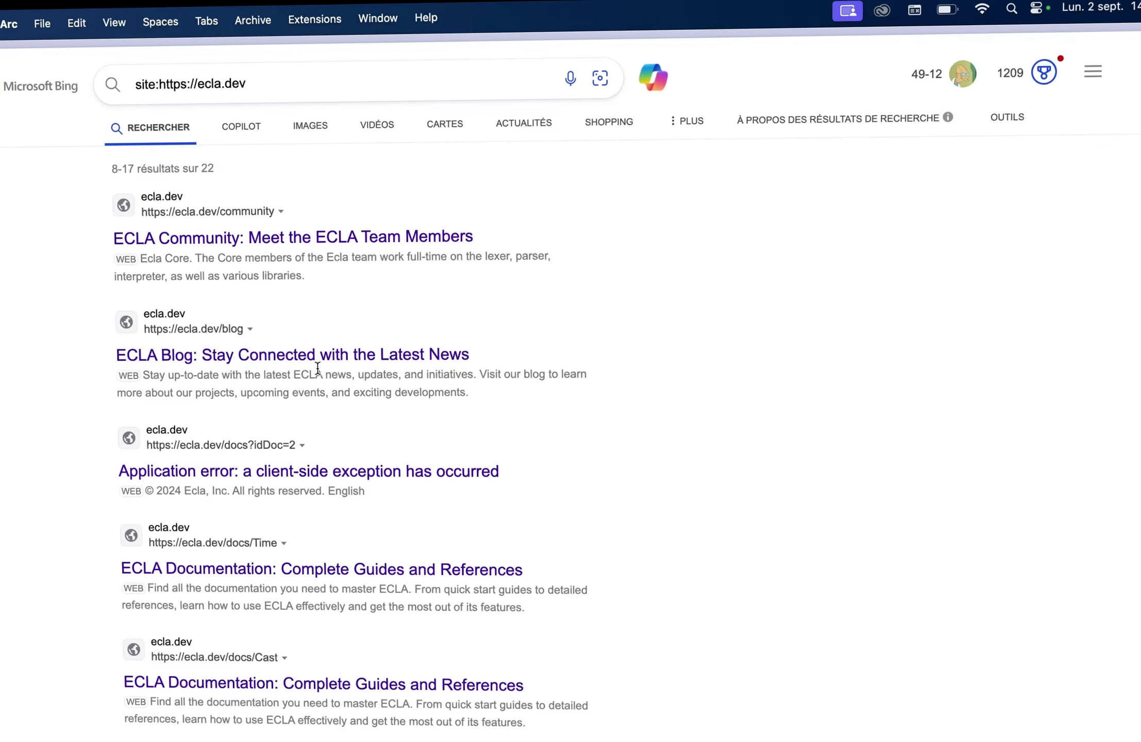
- Open the ECLA documentation page for Time from the Bing results and run the OneClick SEO Audit extension on it
click(313, 359)
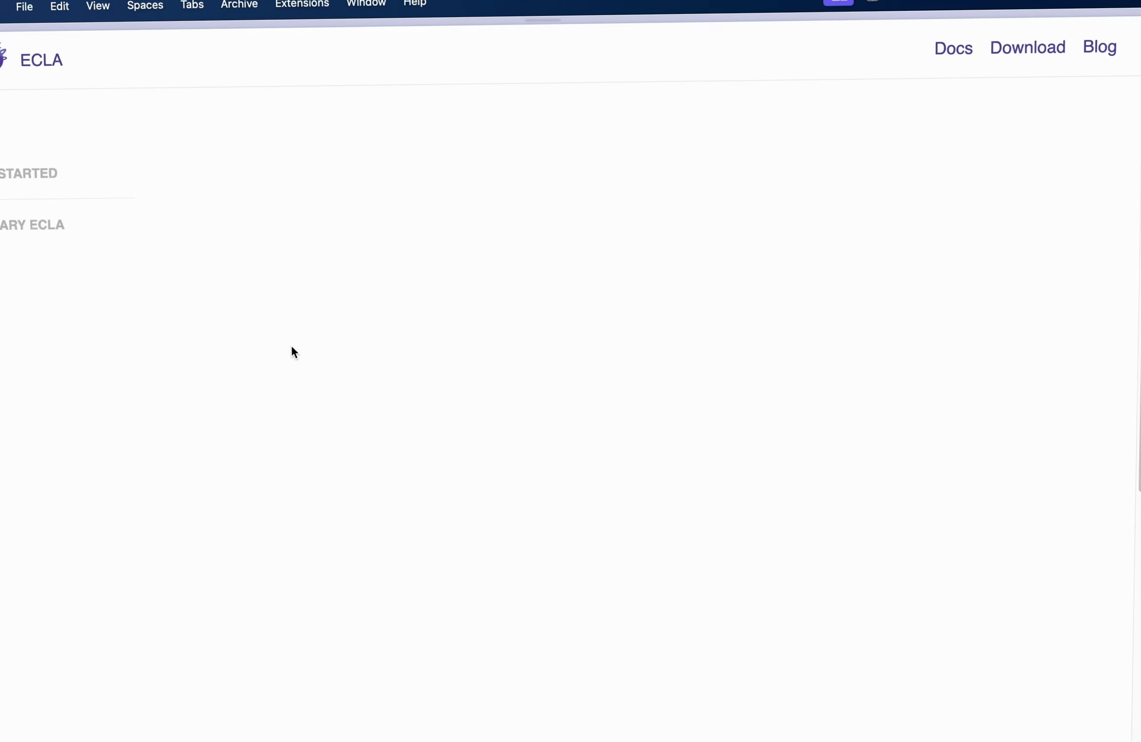
scroll(325, 351, down, 5)
scroll(330, 353, down, 10)
scroll(339, 357, up, 15)
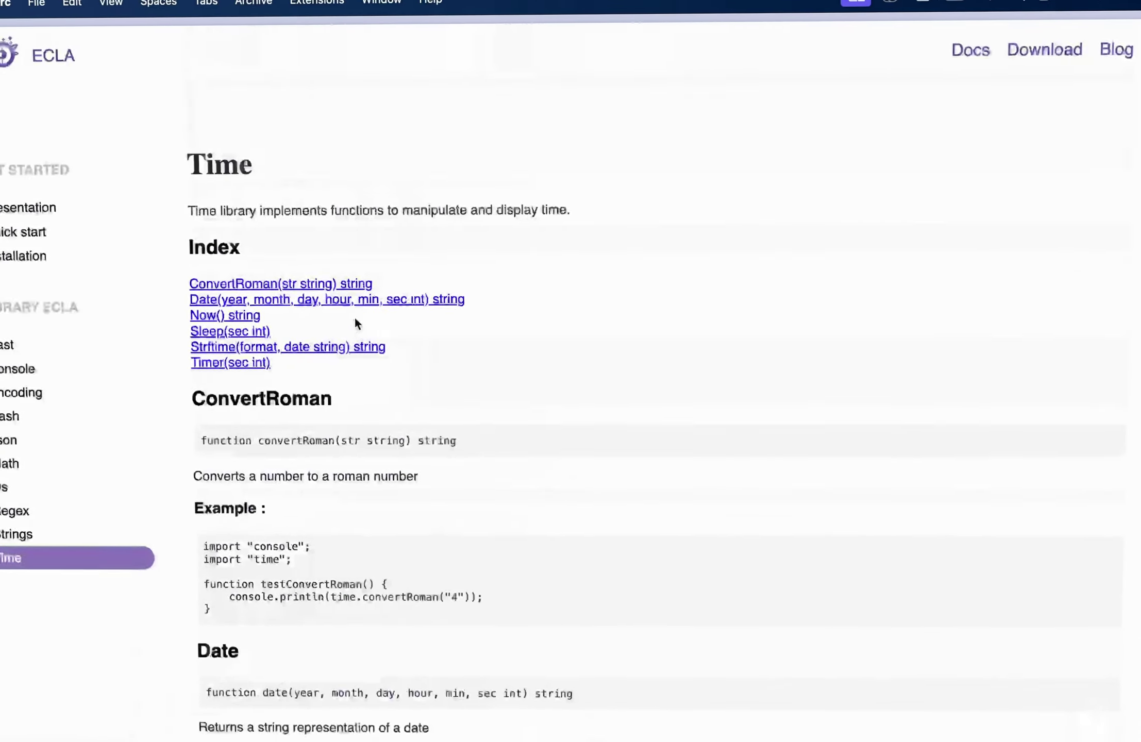
click(10, 52)
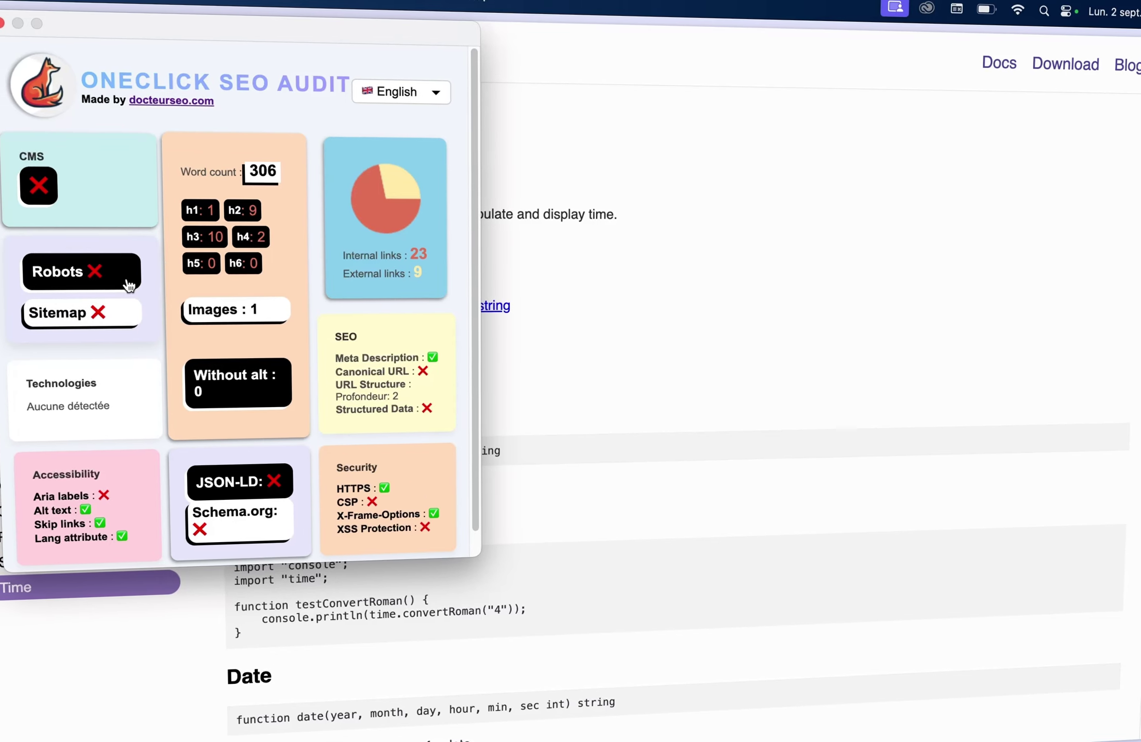
click(723, 324)
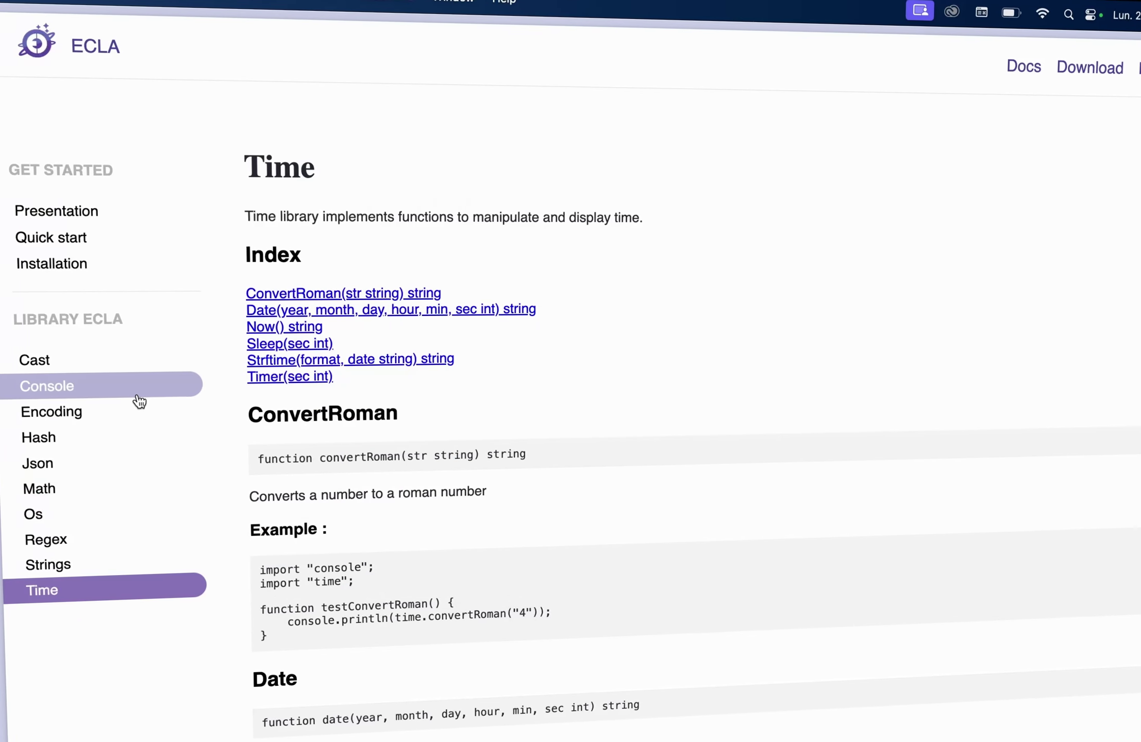